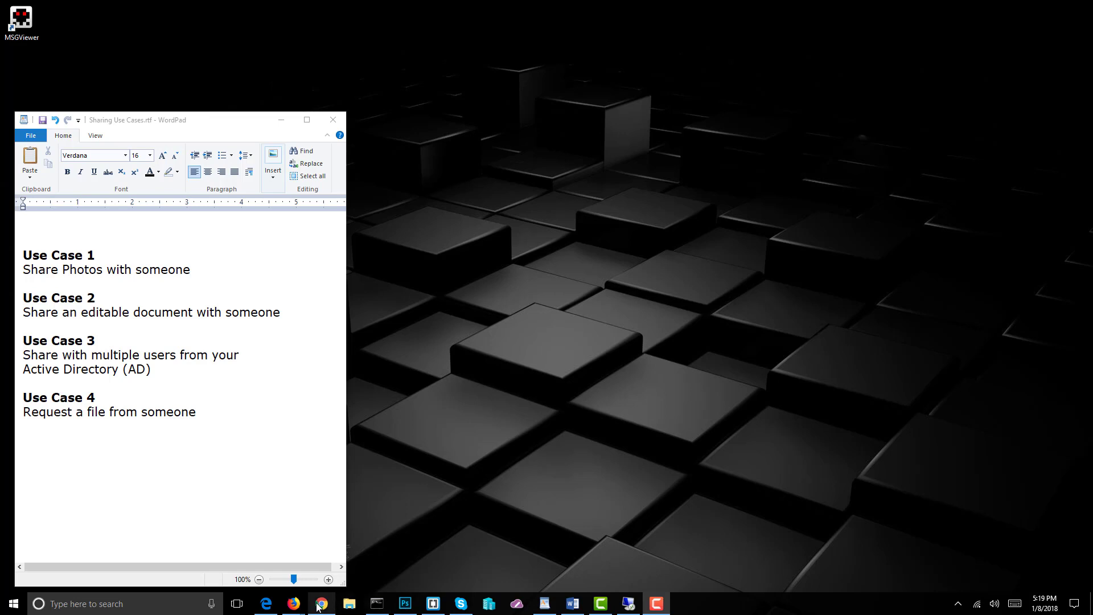
Step: Switch to Chrome, reposition and slightly widen its window, and go up from the Pictures folder to the root folder
{"action": "left_click", "coordinate": [321, 603]}
{"action": "left_click_drag", "start_coordinate": [519, 90], "coordinate": [674, 21]}
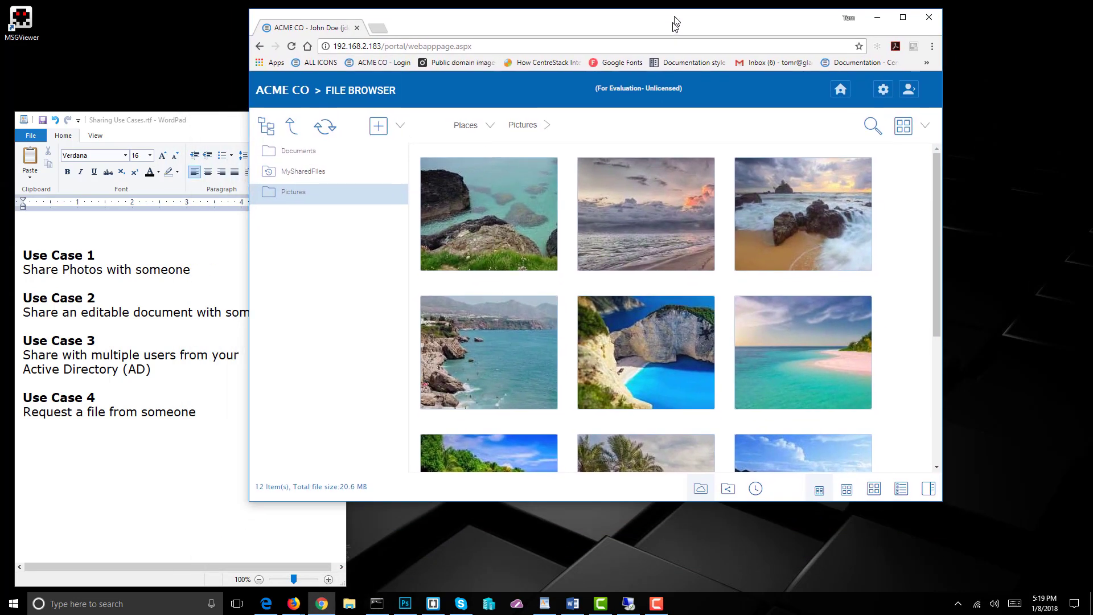
{"action": "left_click_drag", "start_coordinate": [944, 333], "coordinate": [958, 333]}
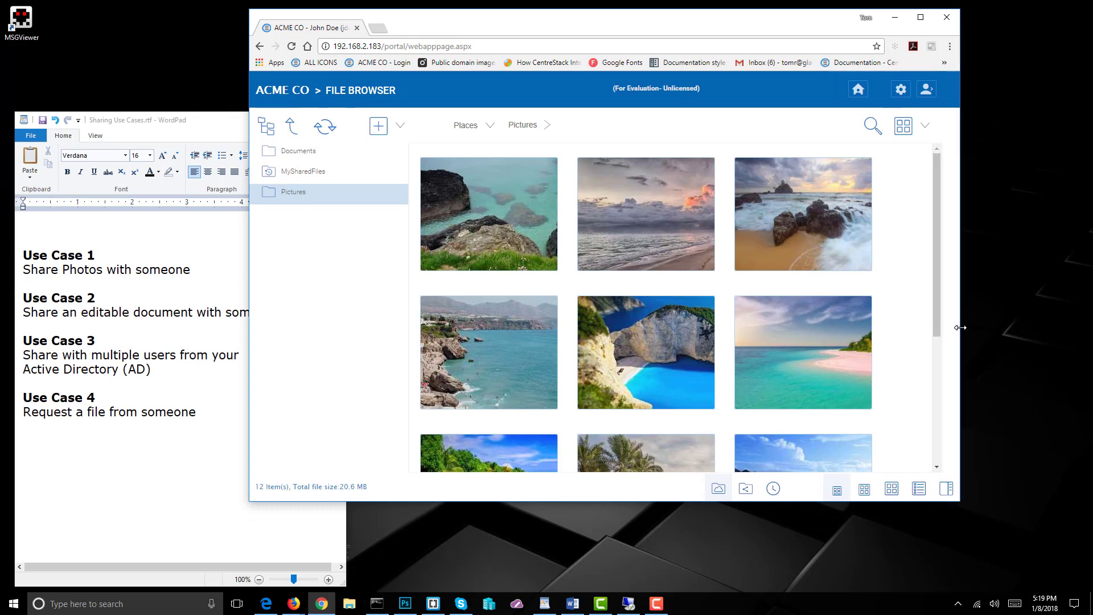
{"action": "left_click", "coordinate": [280, 126]}
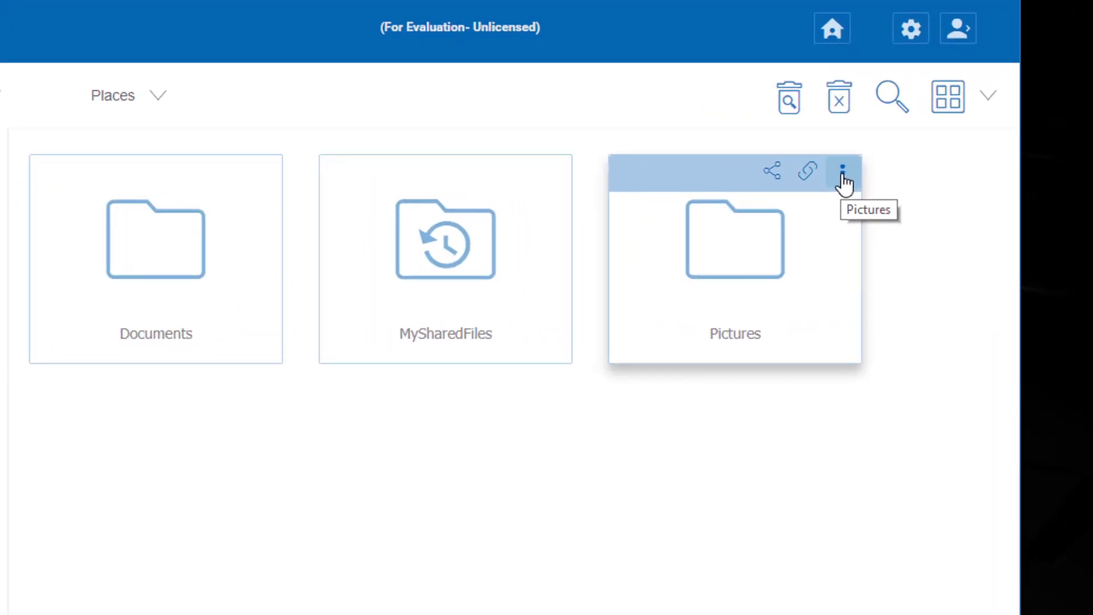
Step: Start publishing the Pictures folder as a team folder and add the existing All AD Users group as a collaborator
{"action": "left_click", "coordinate": [861, 169]}
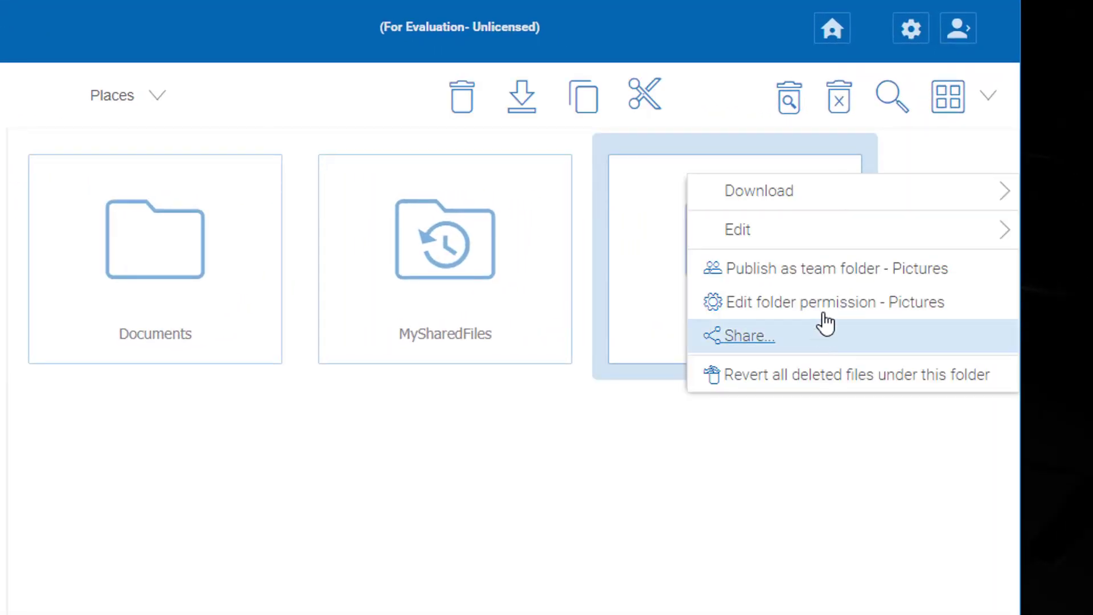
{"action": "left_click", "coordinate": [850, 279]}
{"action": "left_click", "coordinate": [307, 224]}
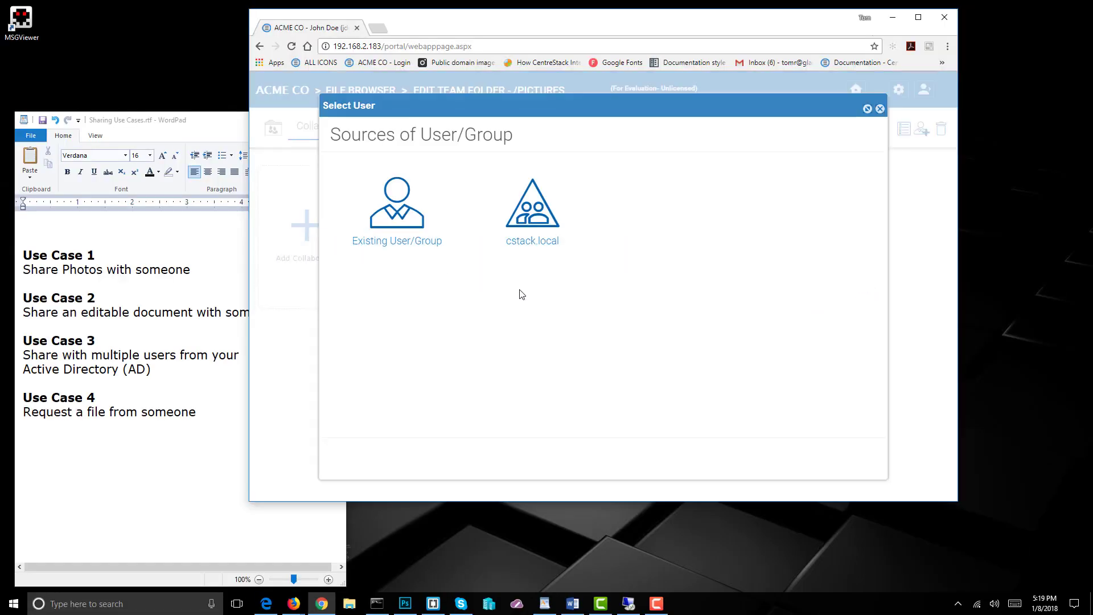
{"action": "left_click", "coordinate": [396, 204]}
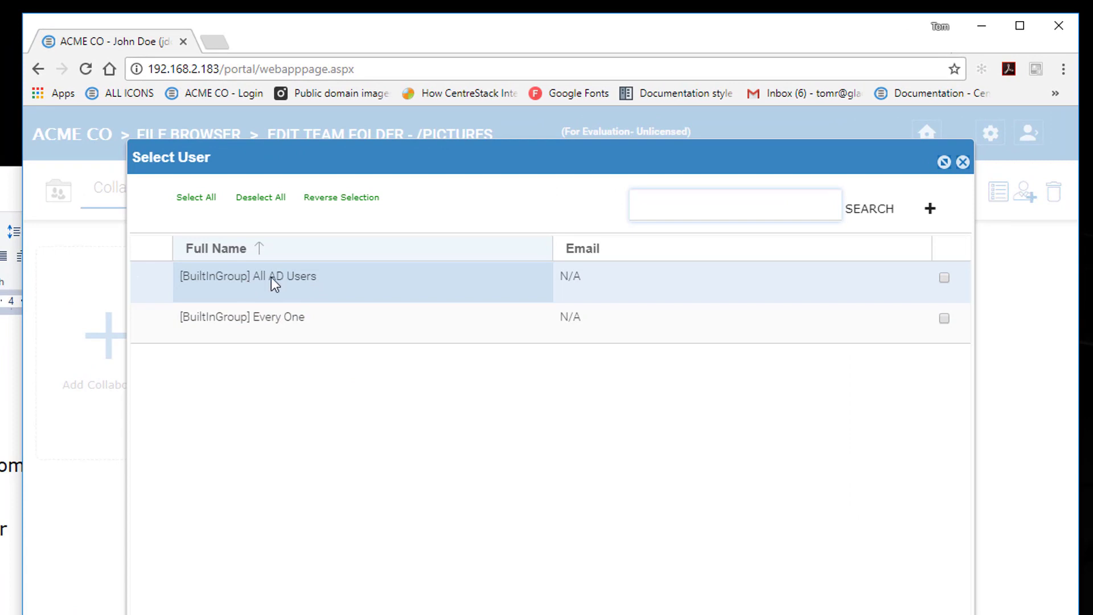
{"action": "left_click", "coordinate": [944, 277]}
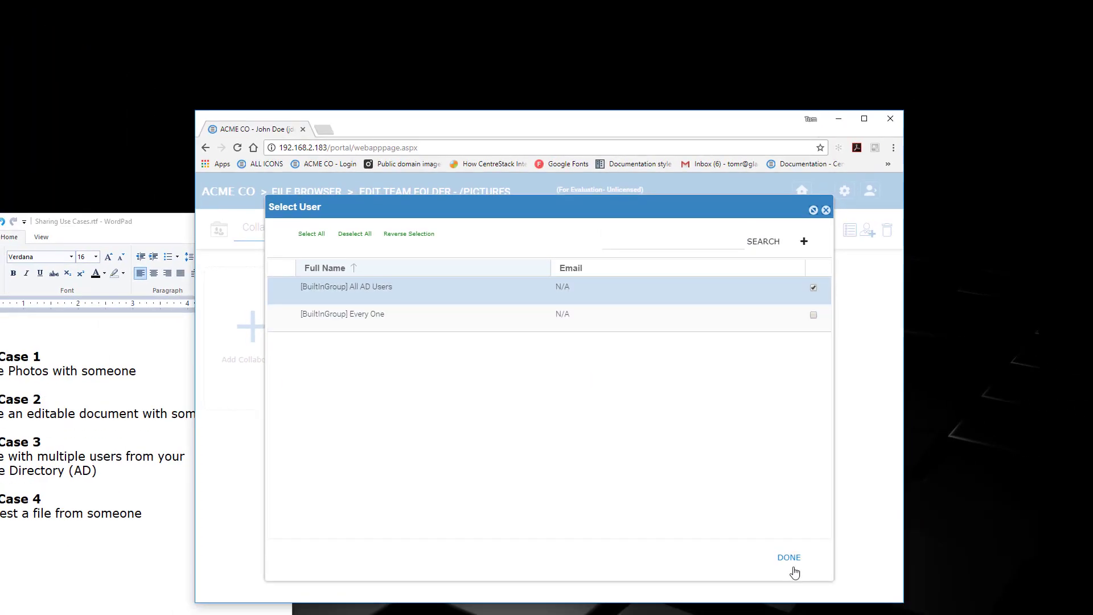
{"action": "left_click", "coordinate": [793, 559]}
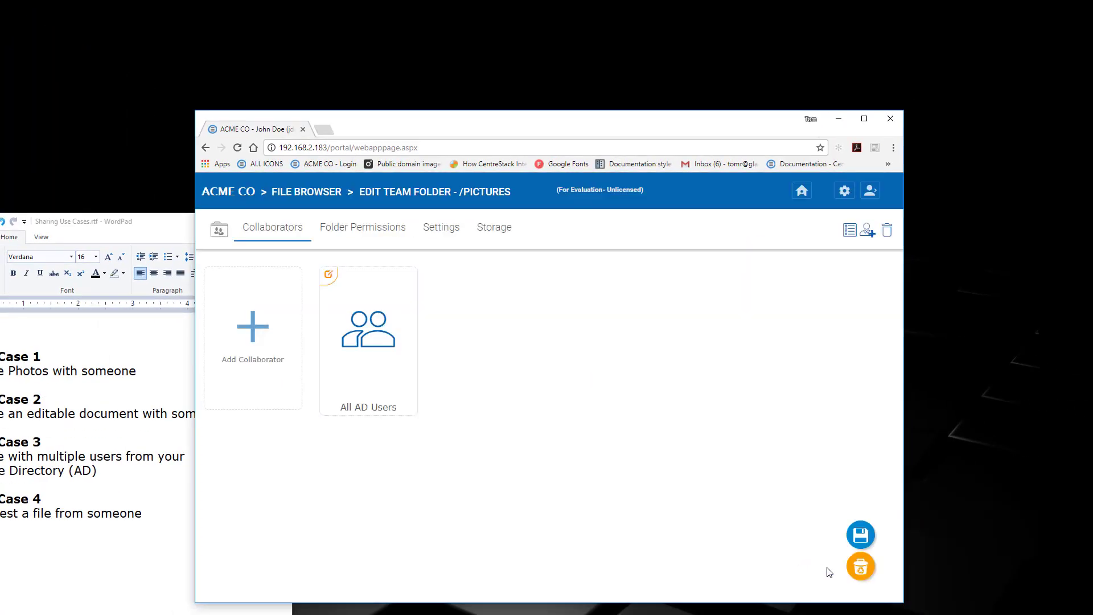
Step: Check the folder permissions, settings and storage of the Pictures team folder, and save it with its collaborators
{"action": "left_click", "coordinate": [349, 228]}
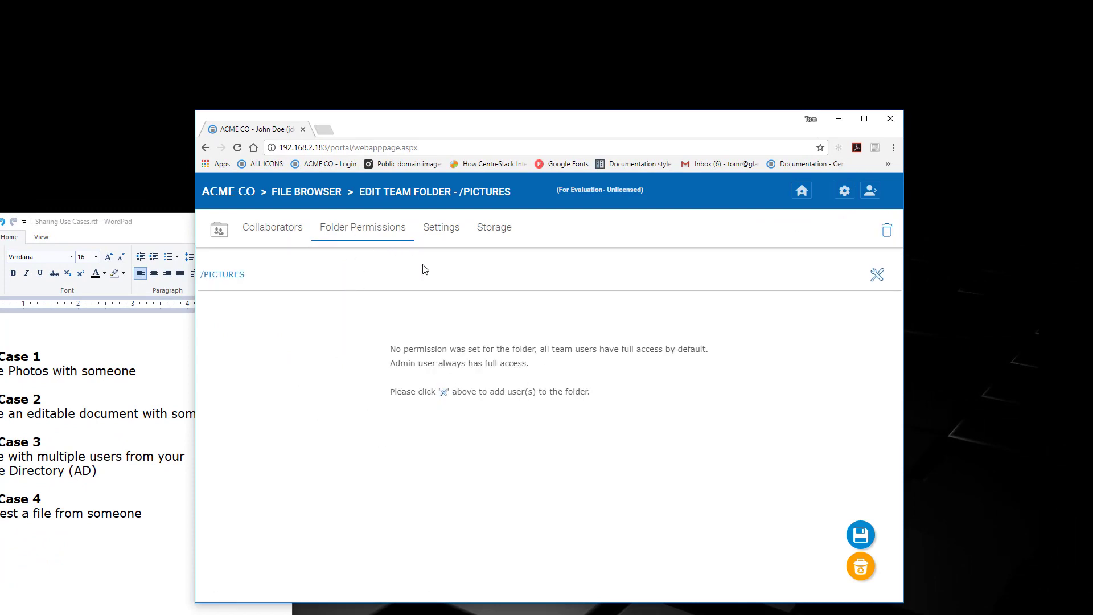
{"action": "left_click", "coordinate": [437, 231]}
{"action": "left_click", "coordinate": [493, 234]}
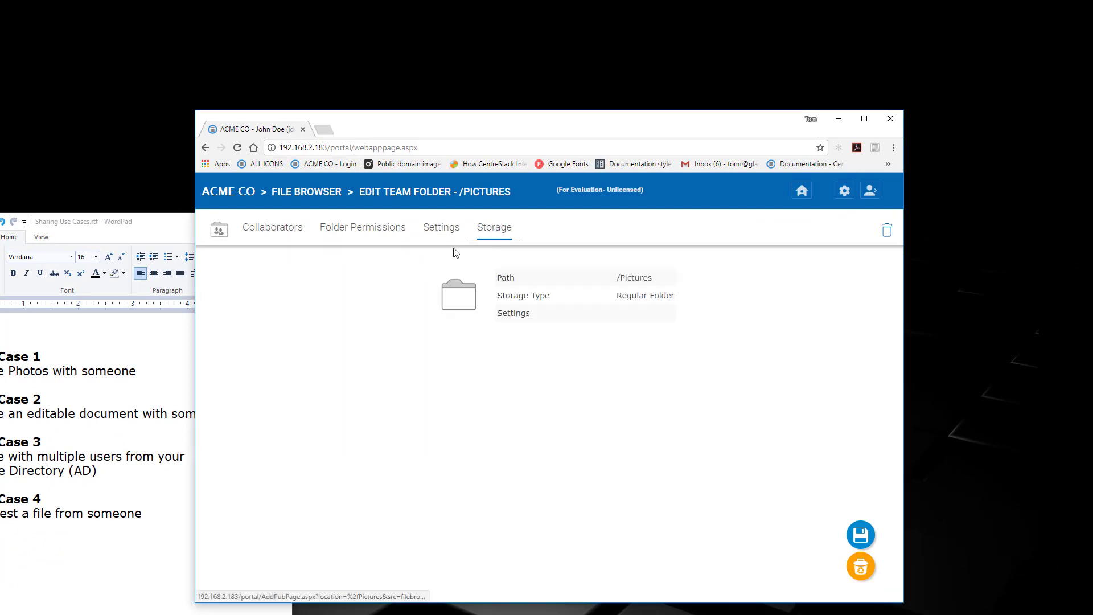
{"action": "left_click", "coordinate": [280, 230]}
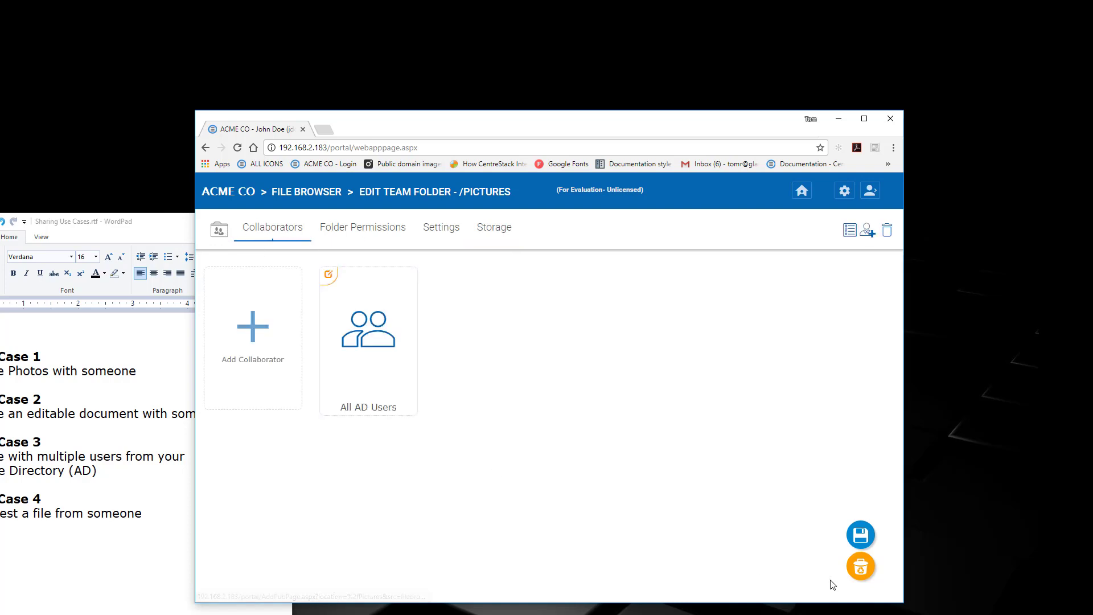
{"action": "left_click", "coordinate": [860, 535]}
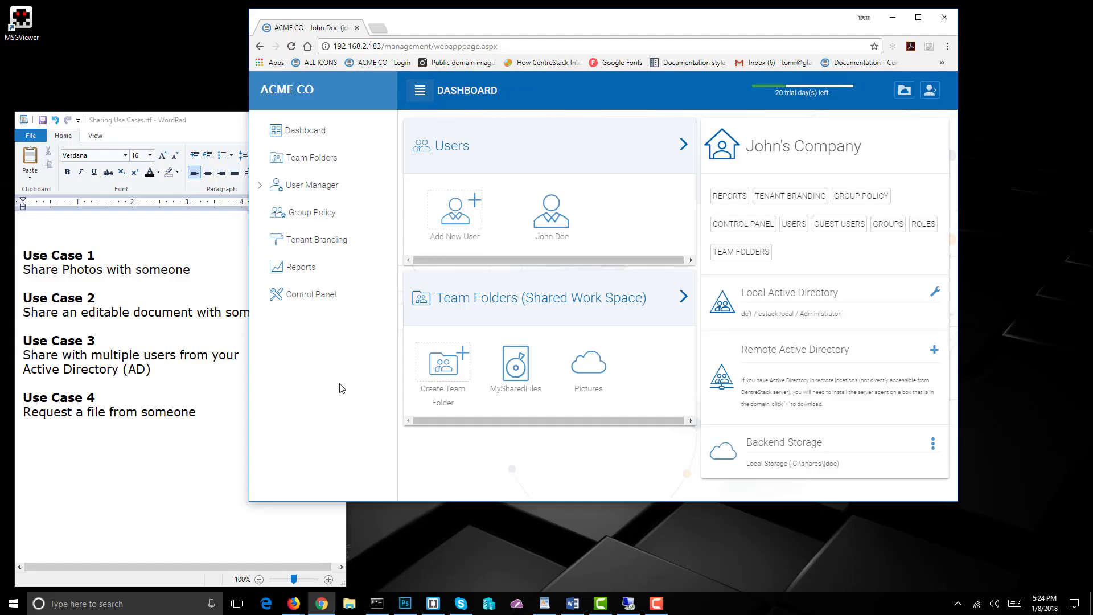
Step: Start adding users from the cstack.local Active Directory, choosing all the users in the trTest organizational unit
{"action": "left_click", "coordinate": [450, 147]}
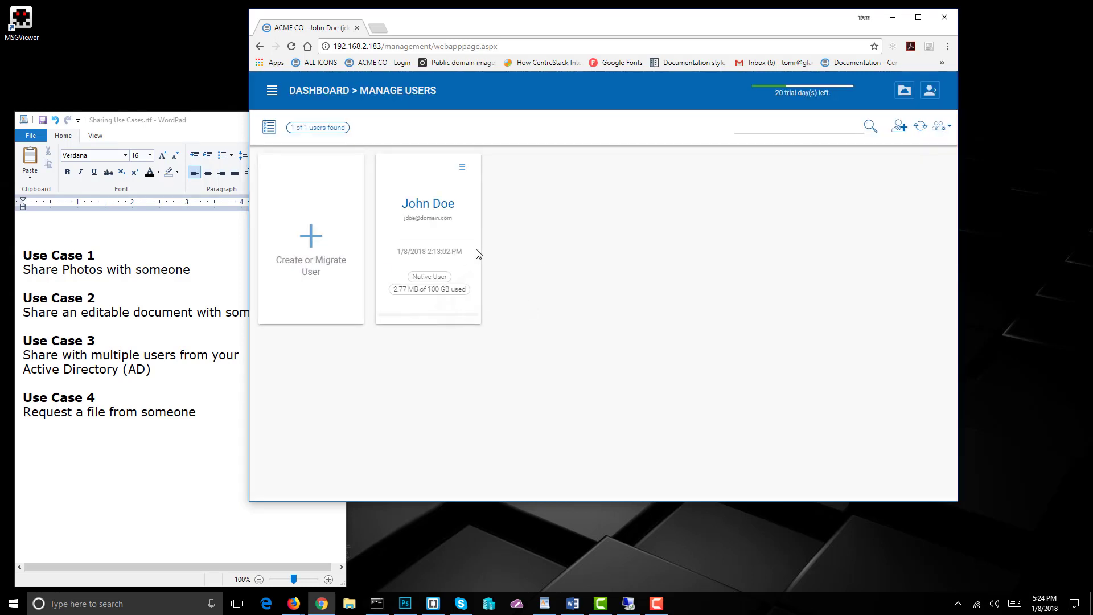
{"action": "left_click", "coordinate": [310, 239]}
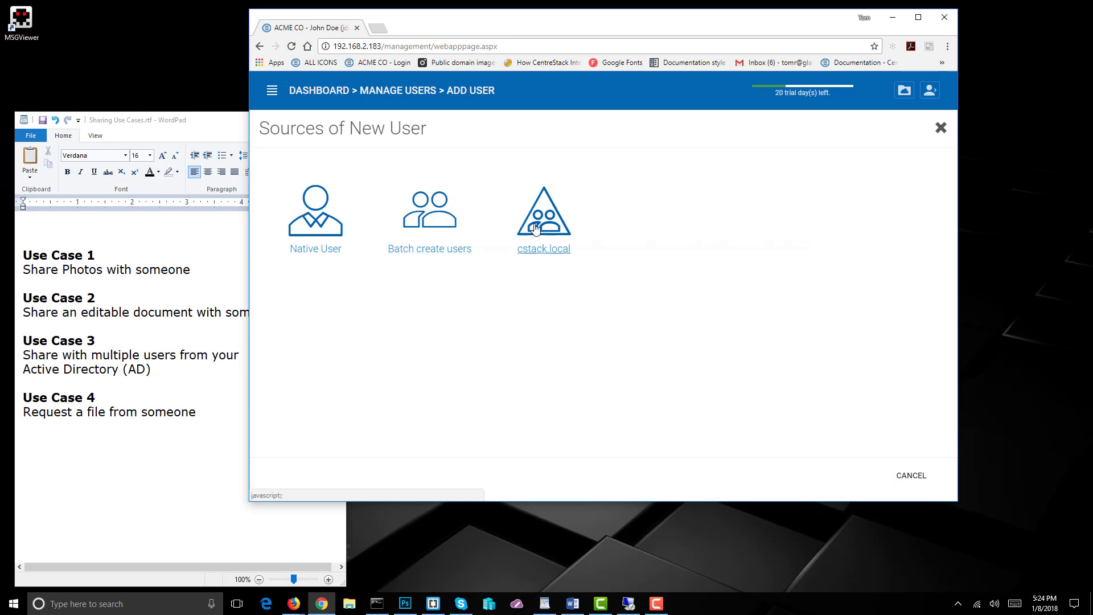
{"action": "left_click", "coordinate": [569, 239]}
{"action": "left_click", "coordinate": [569, 239]}
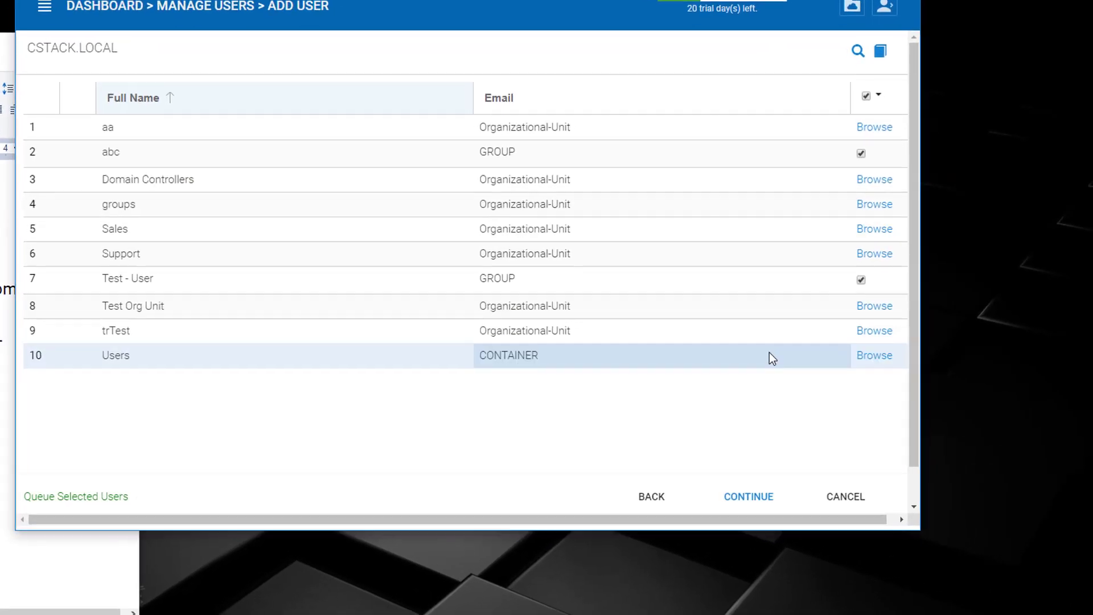
{"action": "left_click", "coordinate": [861, 331]}
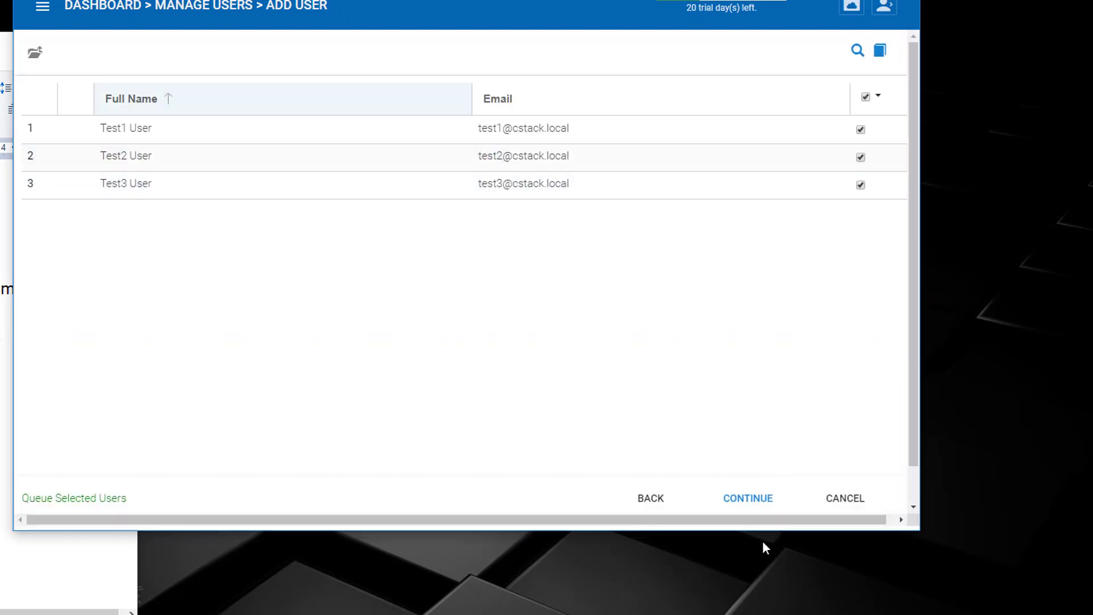
{"action": "left_click", "coordinate": [757, 499]}
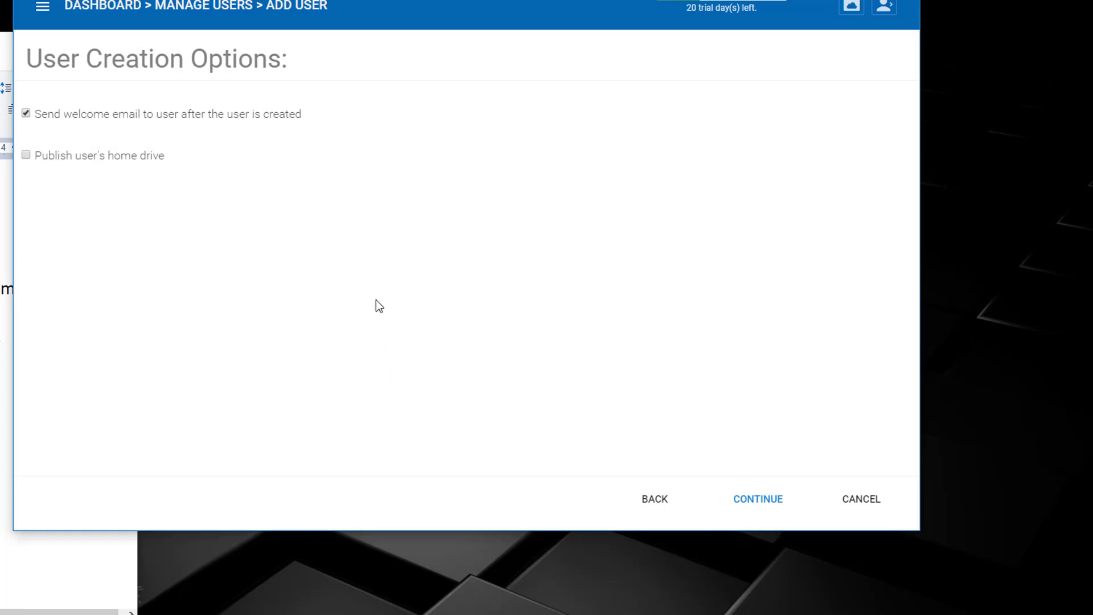
Step: Turn off the welcome email, grant Read access to the Pictures team folder, and commit the creation of the selected users
{"action": "left_click", "coordinate": [26, 113]}
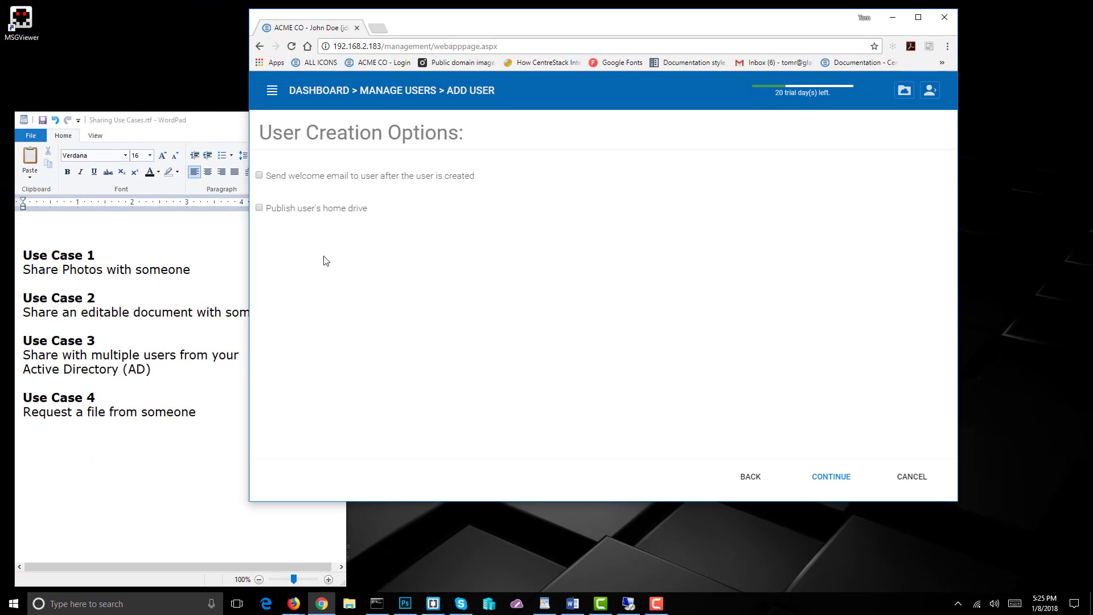
{"action": "left_click", "coordinate": [823, 482]}
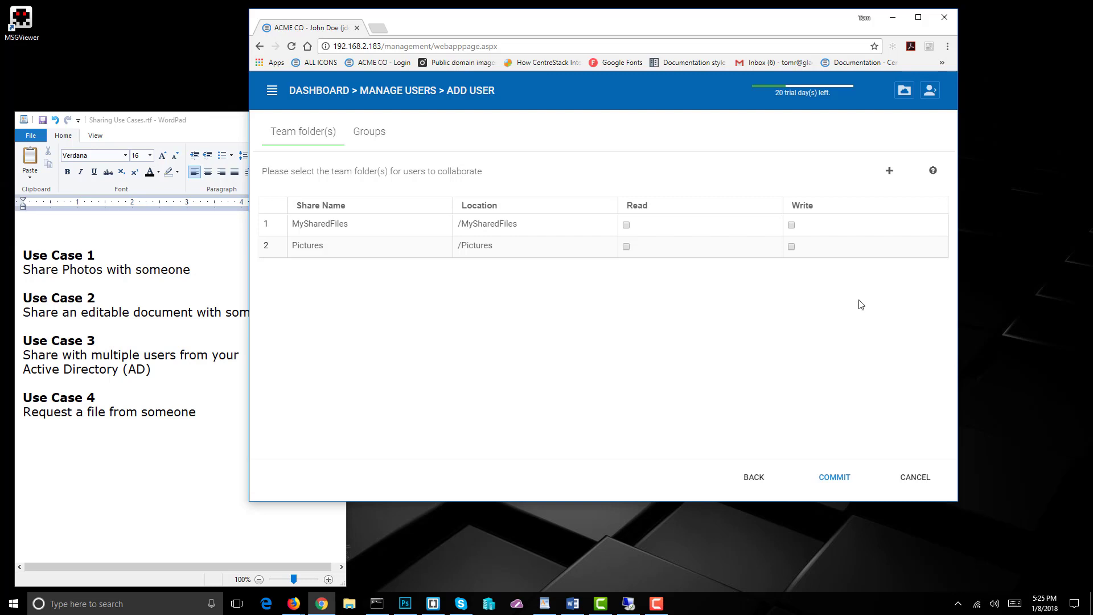
{"action": "left_click", "coordinate": [626, 247]}
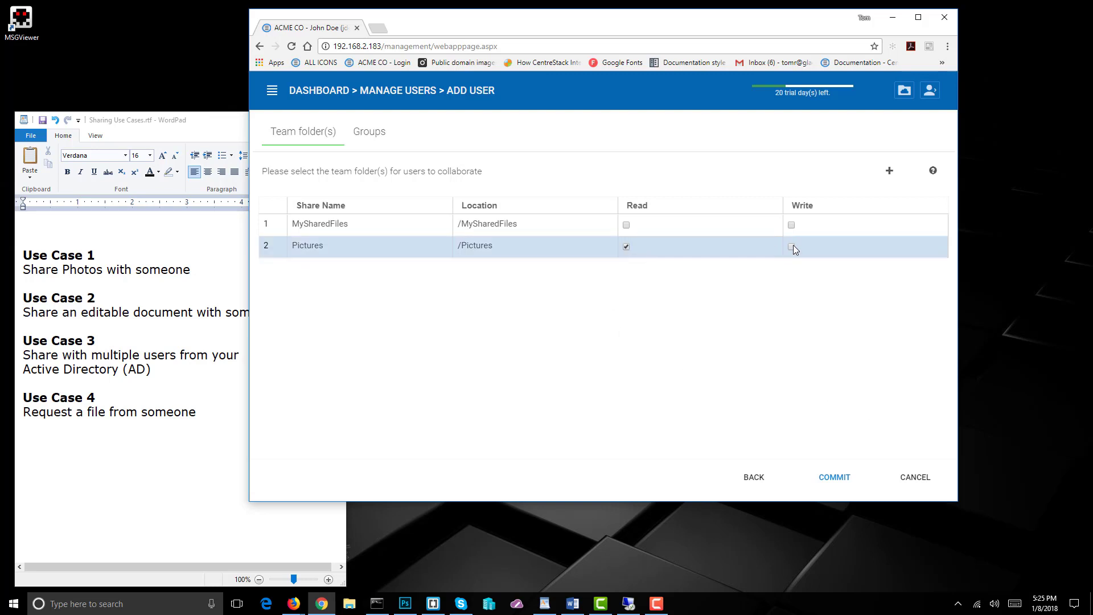
{"action": "left_click", "coordinate": [843, 479]}
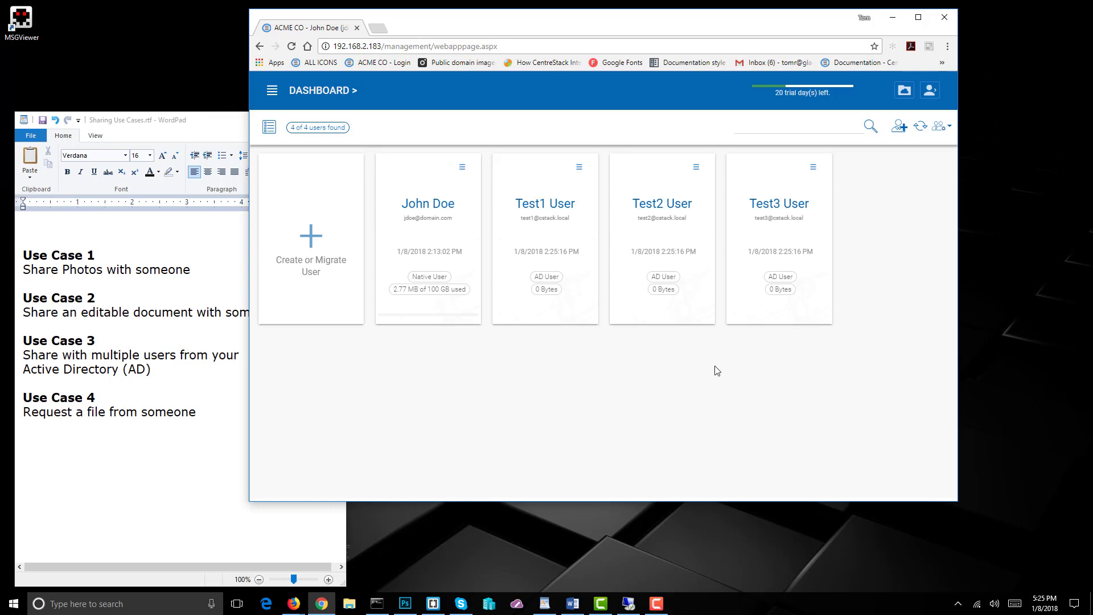
Step: Switch to Microsoft Edge and sign in to the portal as test2 with the account password
{"action": "left_click", "coordinate": [265, 603]}
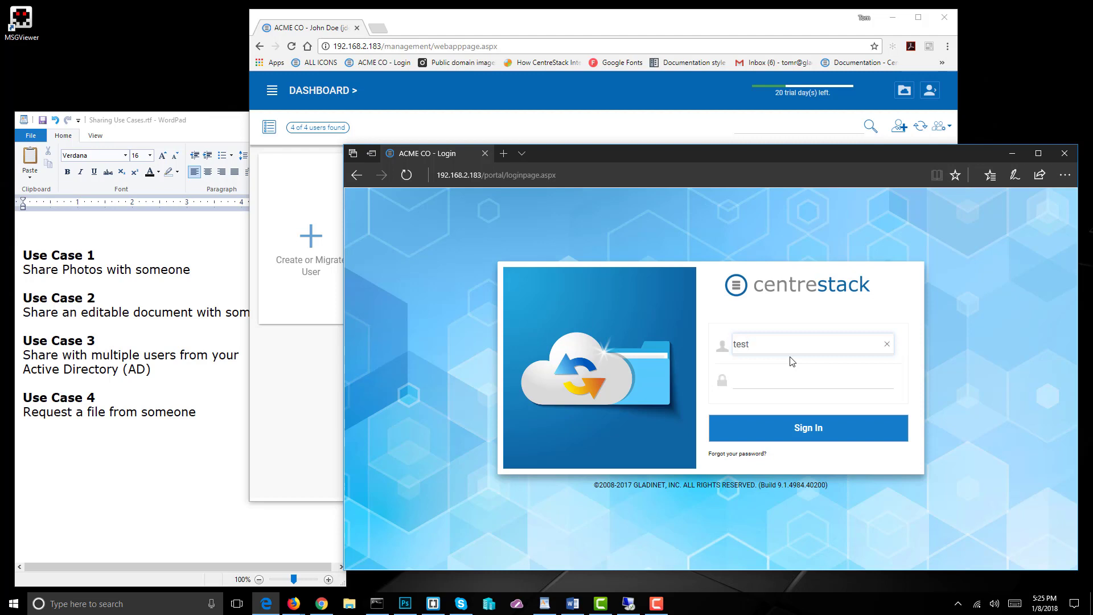
{"action": "key", "text": "Tab"}
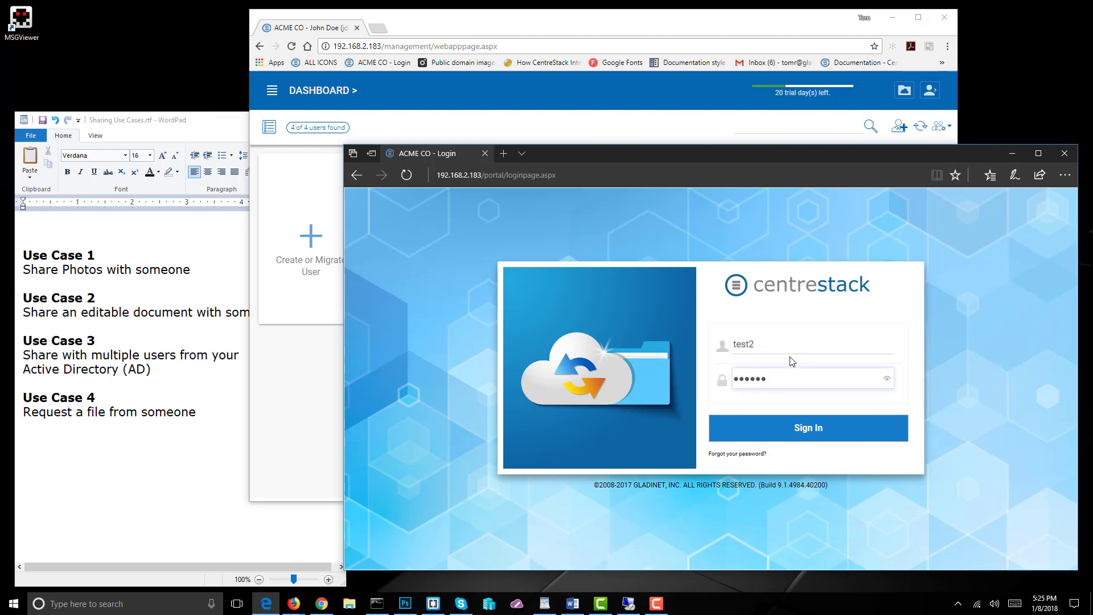
{"action": "key", "text": "Return"}
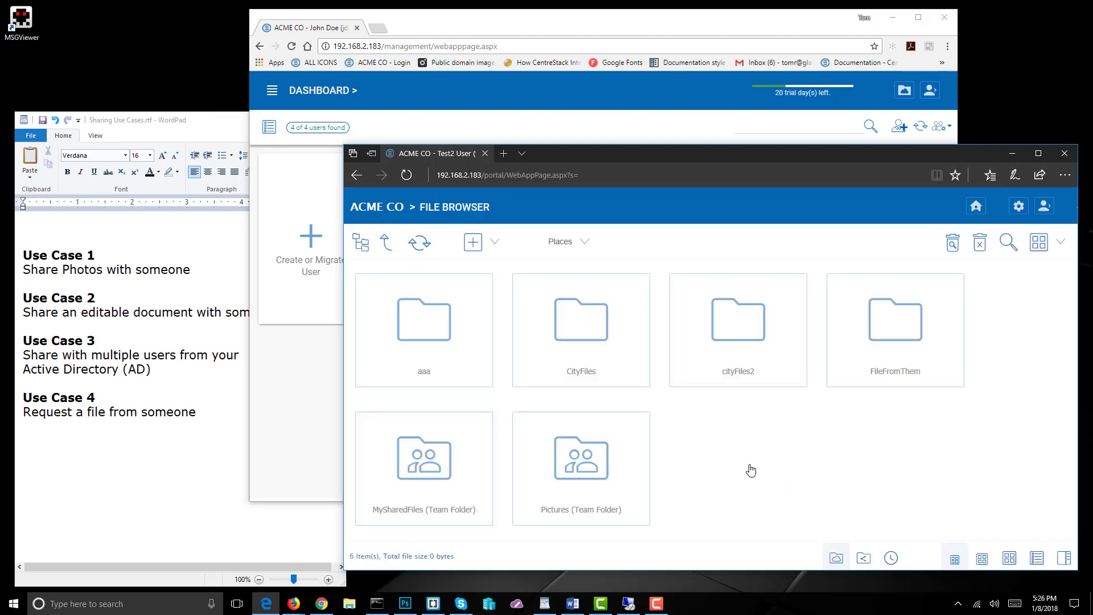
Step: Open the shared Pictures team folder and look through its photos
{"action": "left_click", "coordinate": [584, 463]}
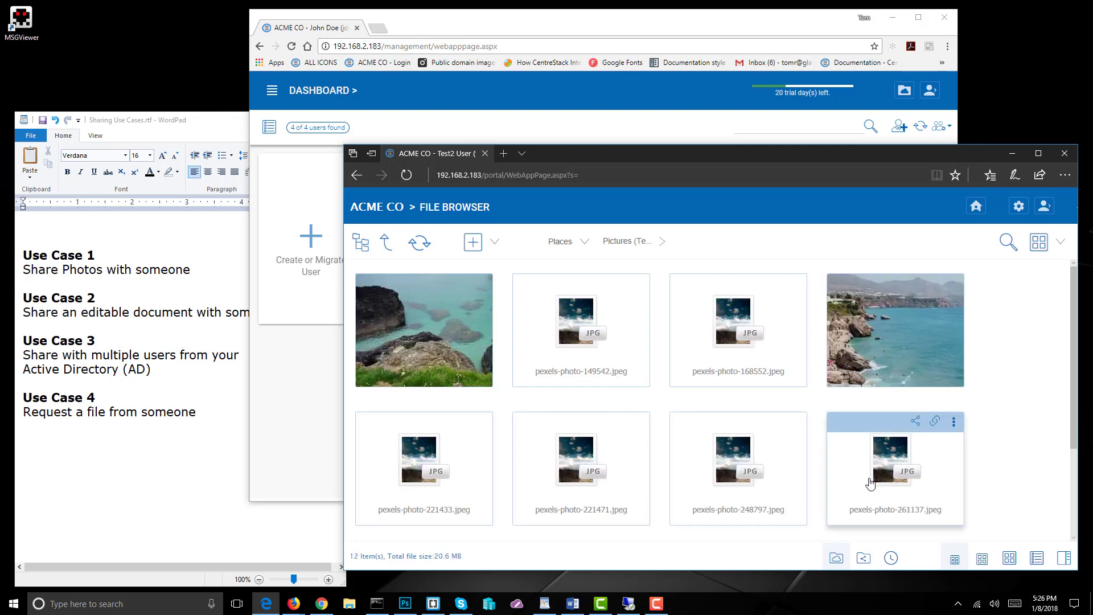
{"action": "scroll", "coordinate": [996, 418], "scroll_direction": "down", "scroll_amount": 2}
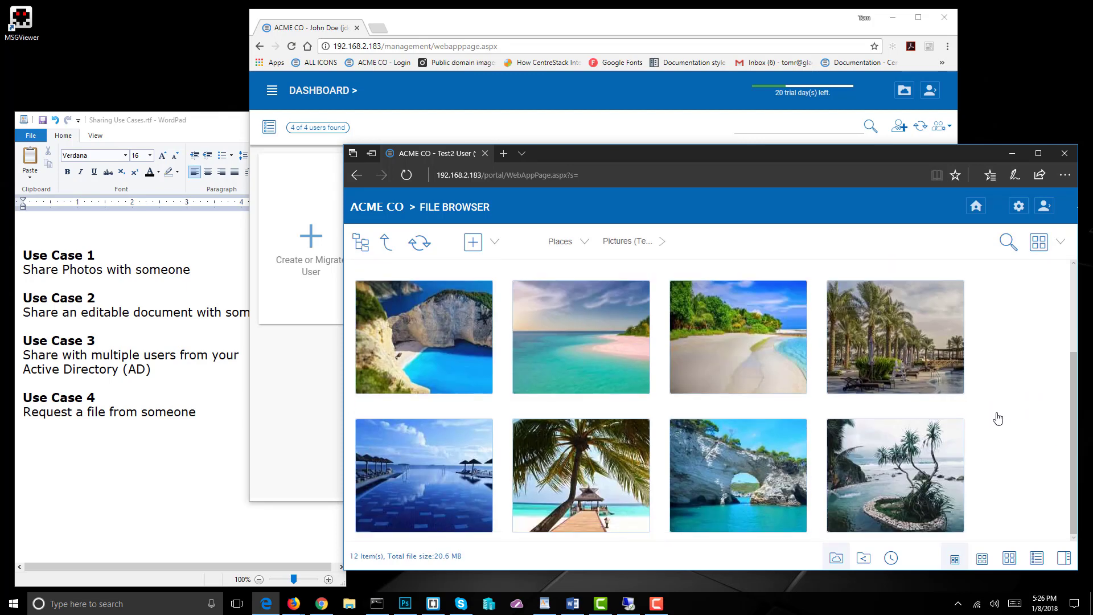
{"action": "scroll", "coordinate": [999, 421], "scroll_direction": "up", "scroll_amount": 2}
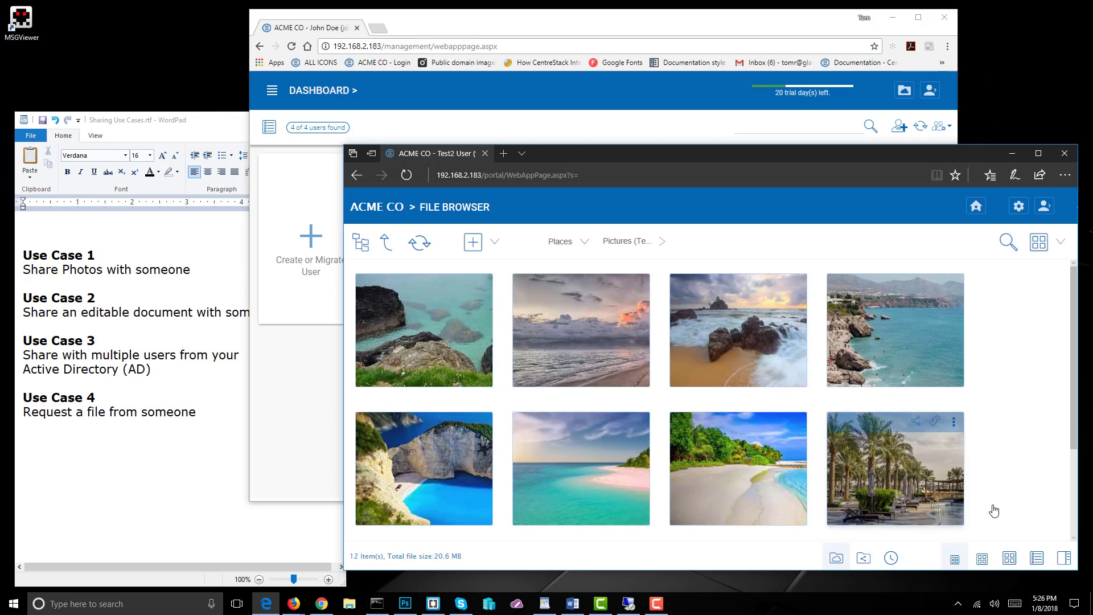
{"action": "scroll", "coordinate": [1033, 466], "scroll_direction": "down", "scroll_amount": 2}
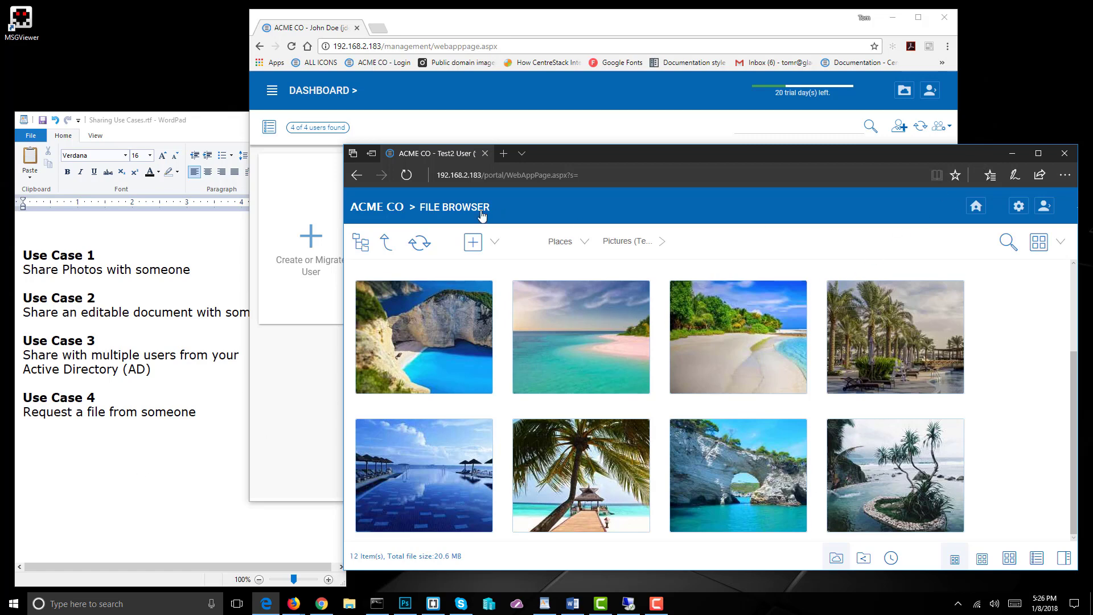
Step: Log out of the test account and return to the use case list in WordPad
{"action": "left_click", "coordinate": [1044, 205]}
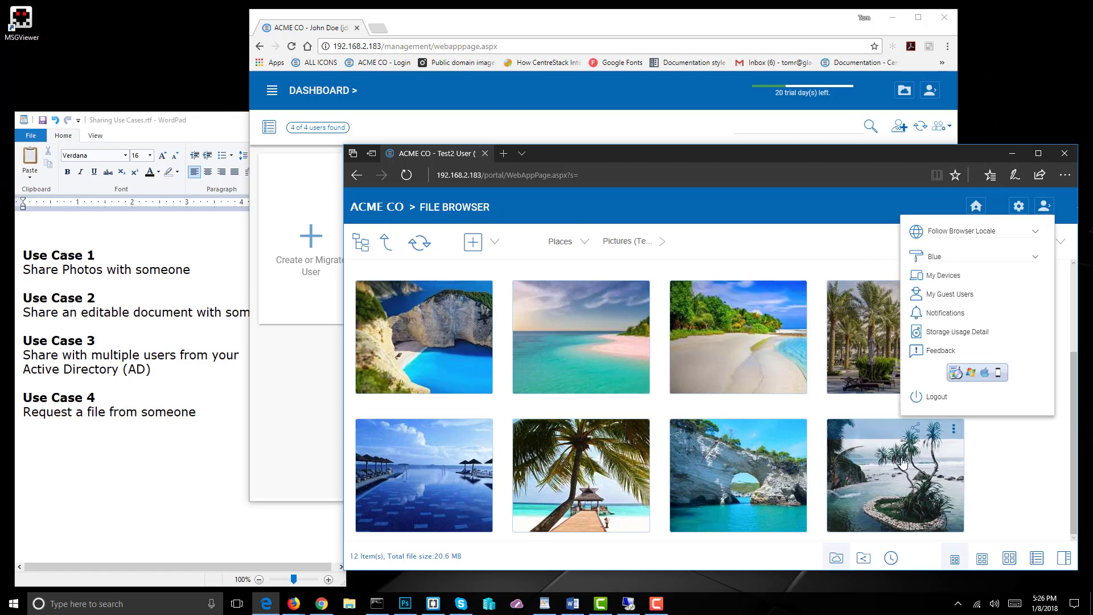
{"action": "left_click", "coordinate": [930, 399]}
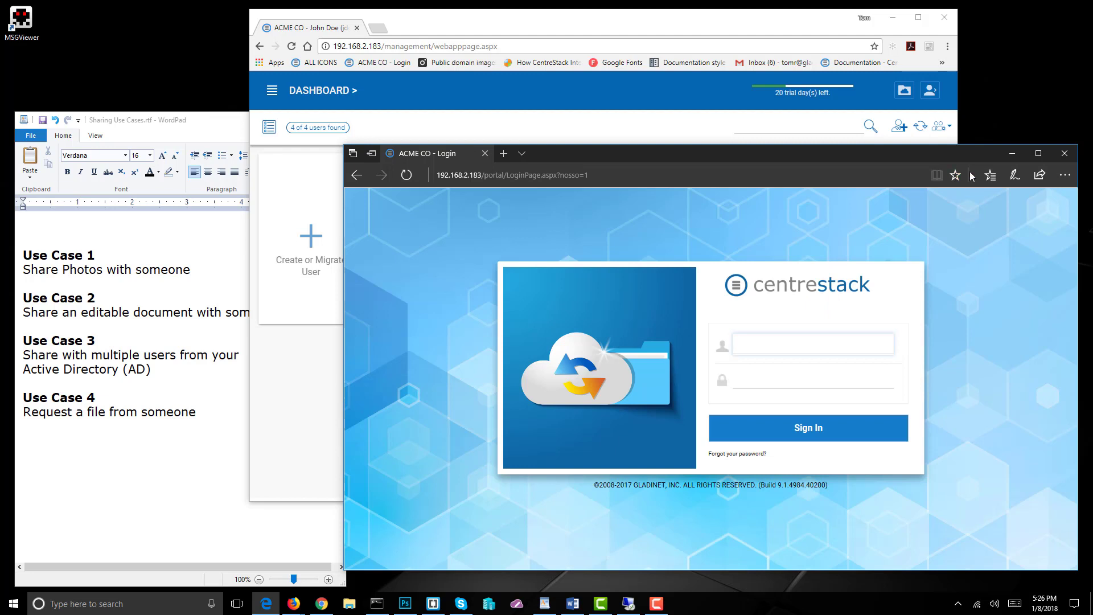
{"action": "left_click", "coordinate": [637, 17]}
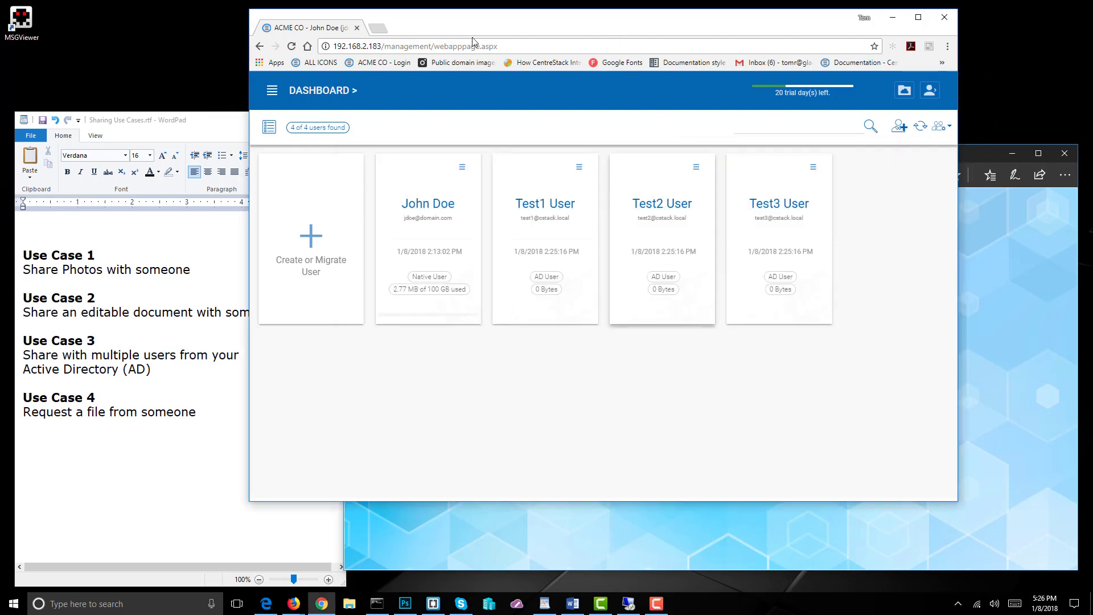
{"action": "left_click", "coordinate": [94, 470]}
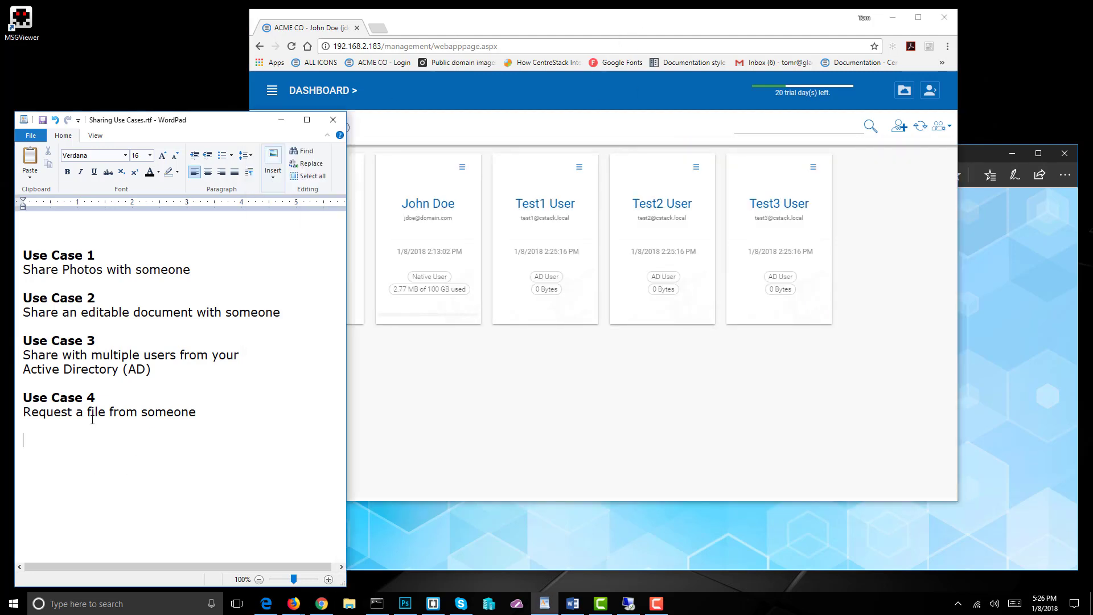
Step: Switch to the portal in Chrome and create a folder named cityPics in the file browser
{"action": "left_click", "coordinate": [808, 411]}
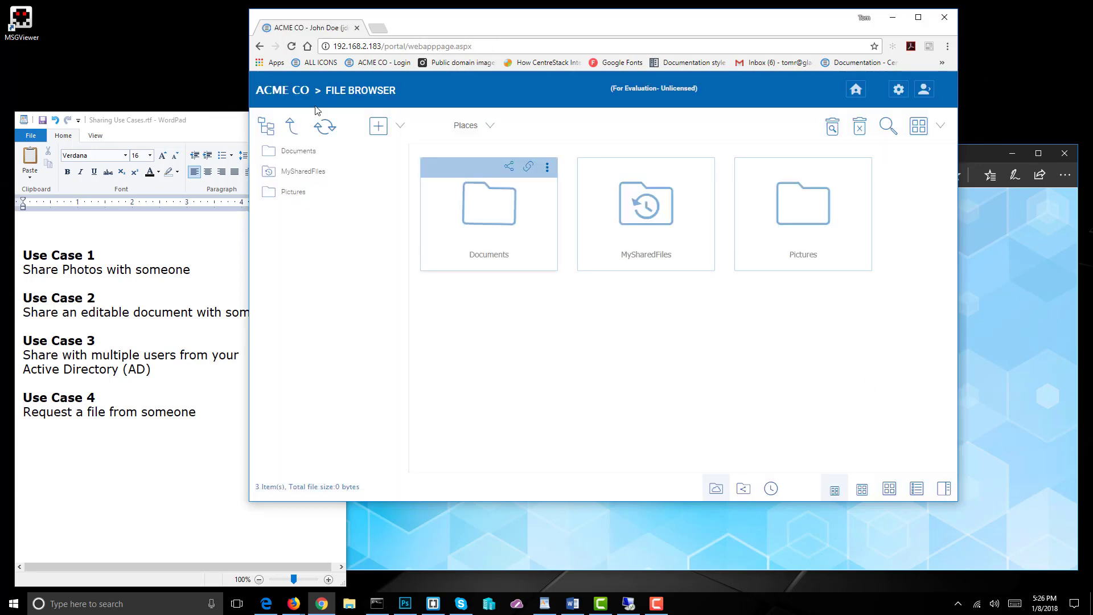
{"action": "left_click", "coordinate": [379, 126]}
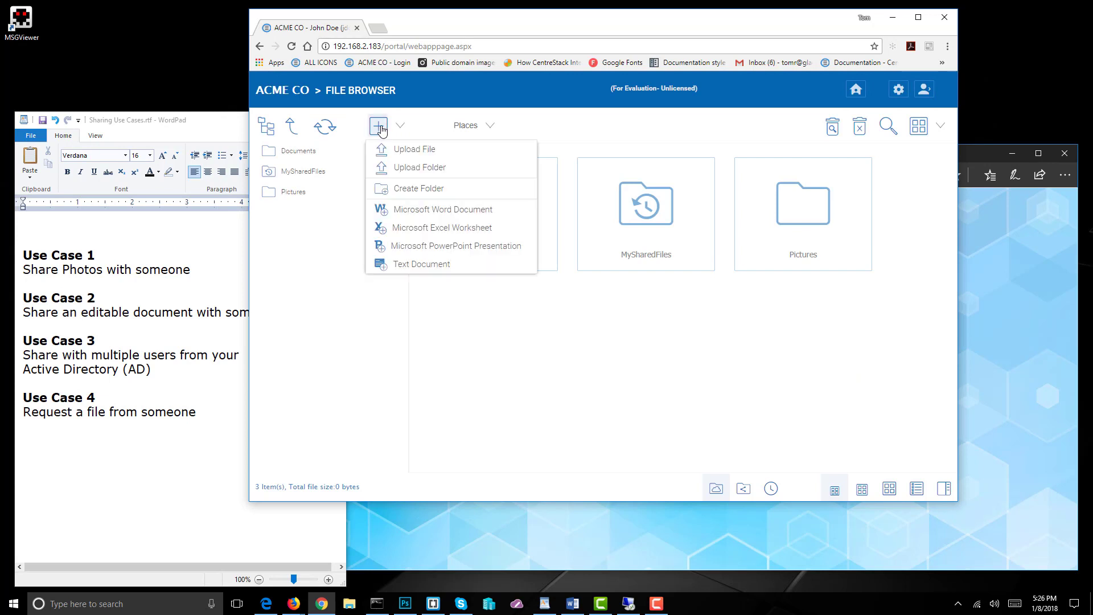
{"action": "left_click", "coordinate": [405, 188]}
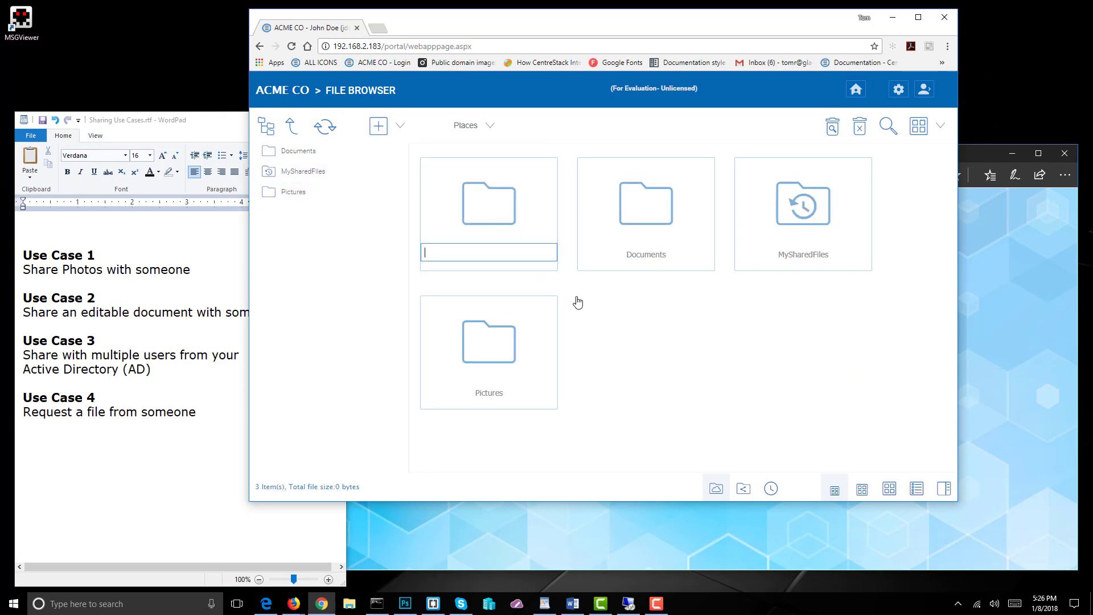
{"action": "type", "text": "cityPics"}
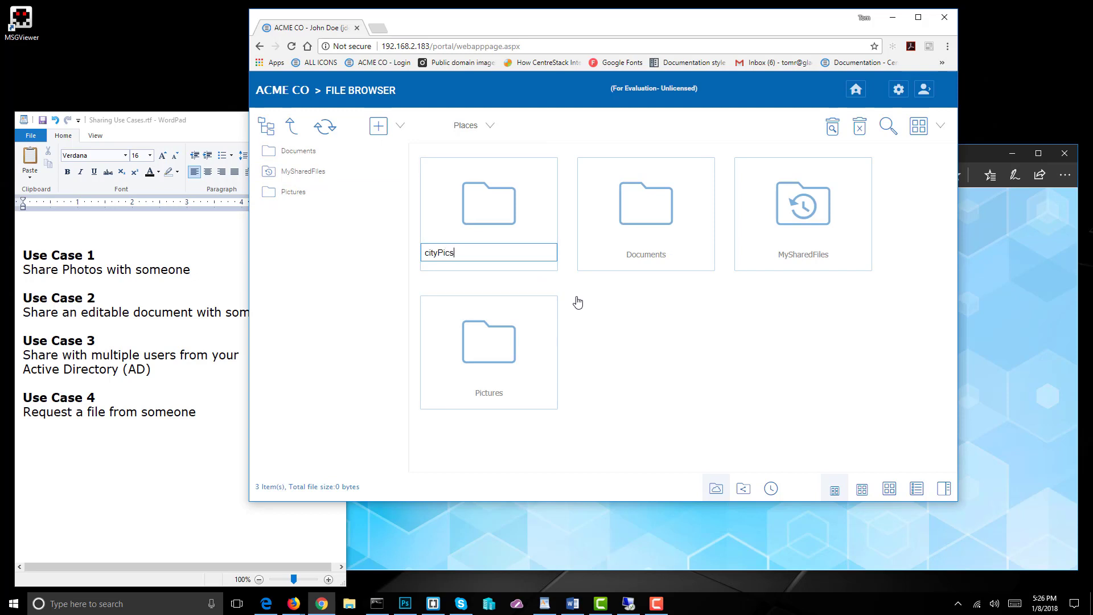
{"action": "key", "text": "Return"}
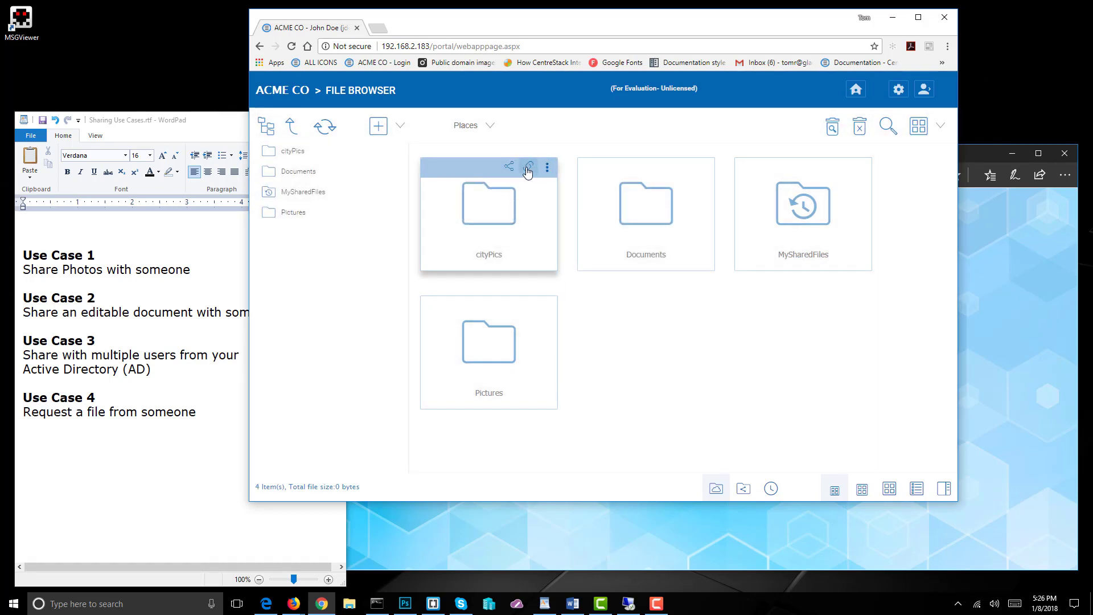
Step: Send a file request for the cityPics folder with the recipient's email, a link password and the note "Please send city pics."
{"action": "left_click", "coordinate": [509, 167]}
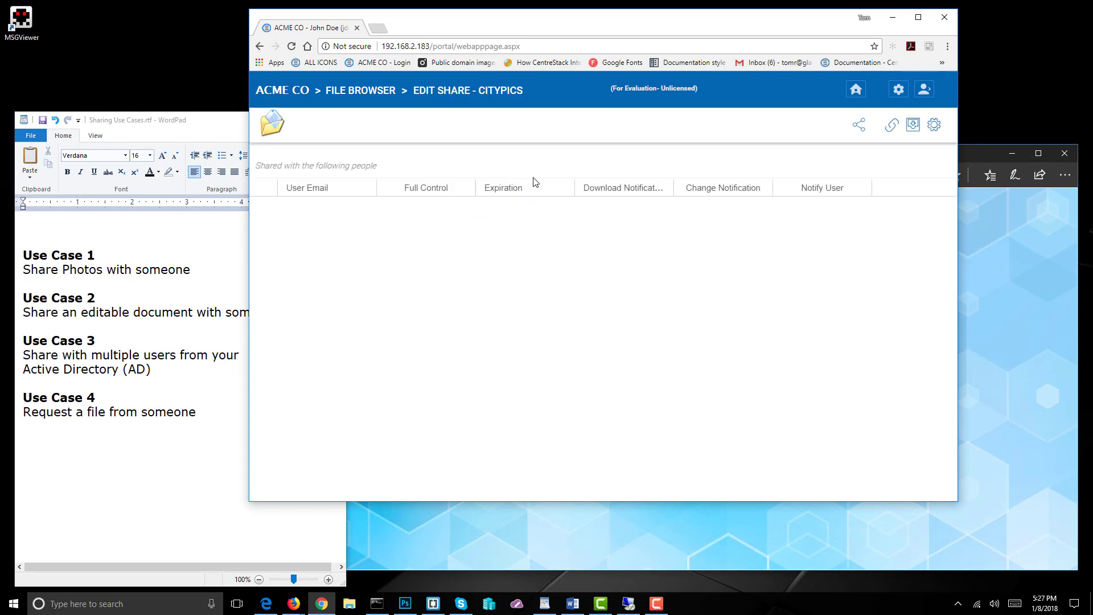
{"action": "left_click", "coordinate": [913, 125]}
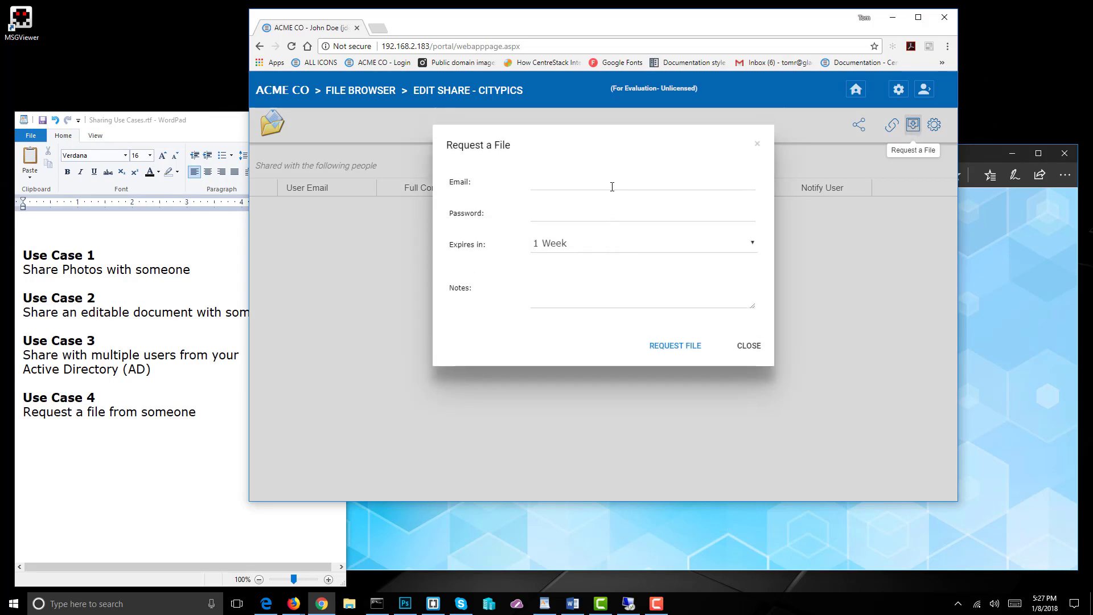
{"action": "left_click", "coordinate": [612, 187]}
{"action": "left_click", "coordinate": [570, 202]}
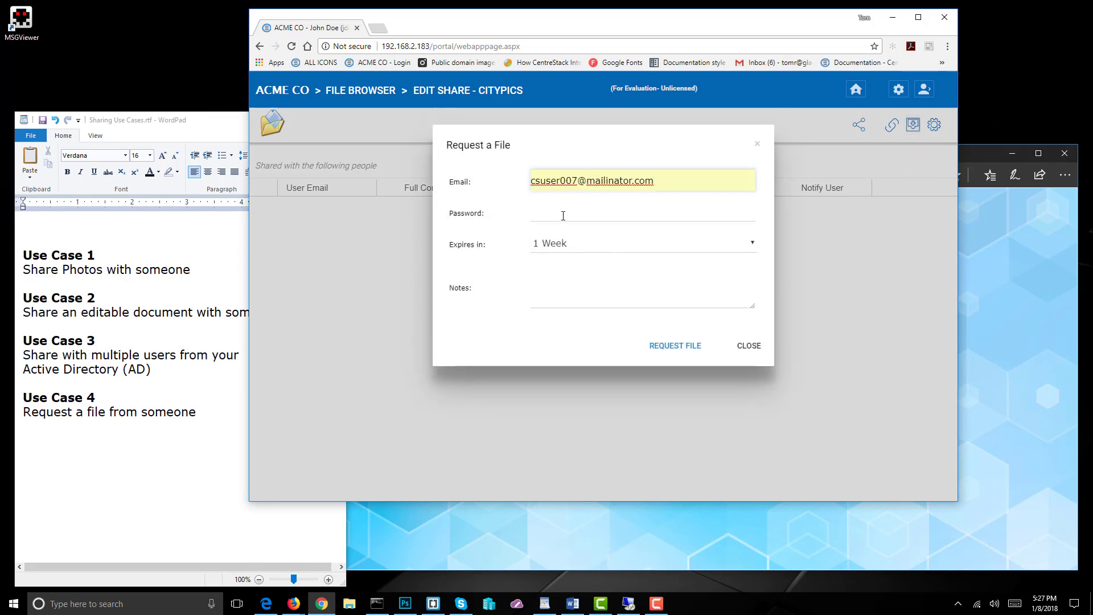
{"action": "left_click", "coordinate": [563, 215]}
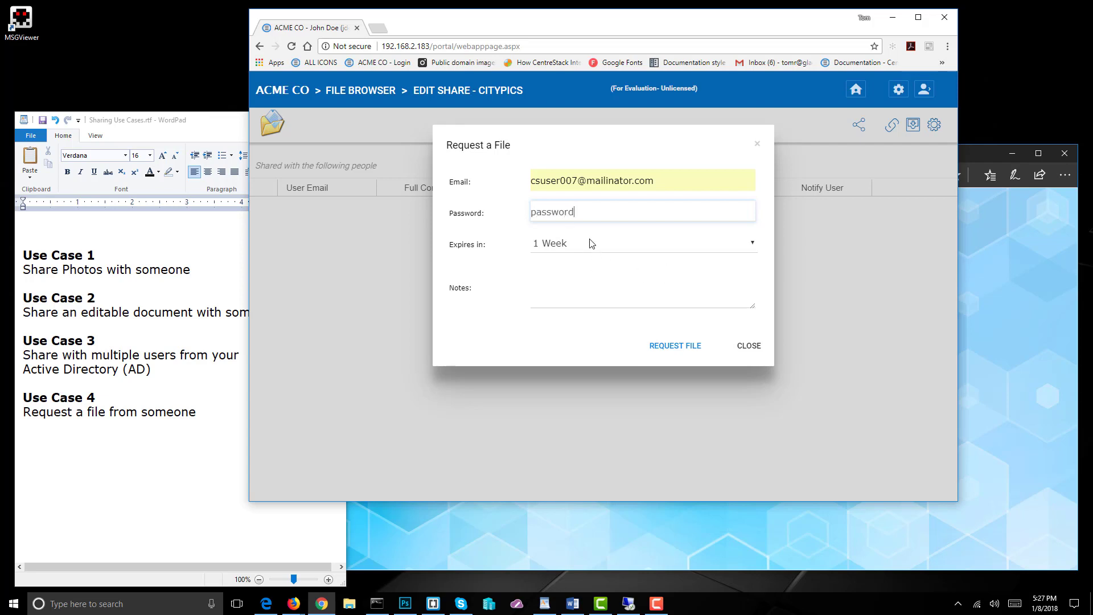
{"action": "left_click", "coordinate": [579, 300]}
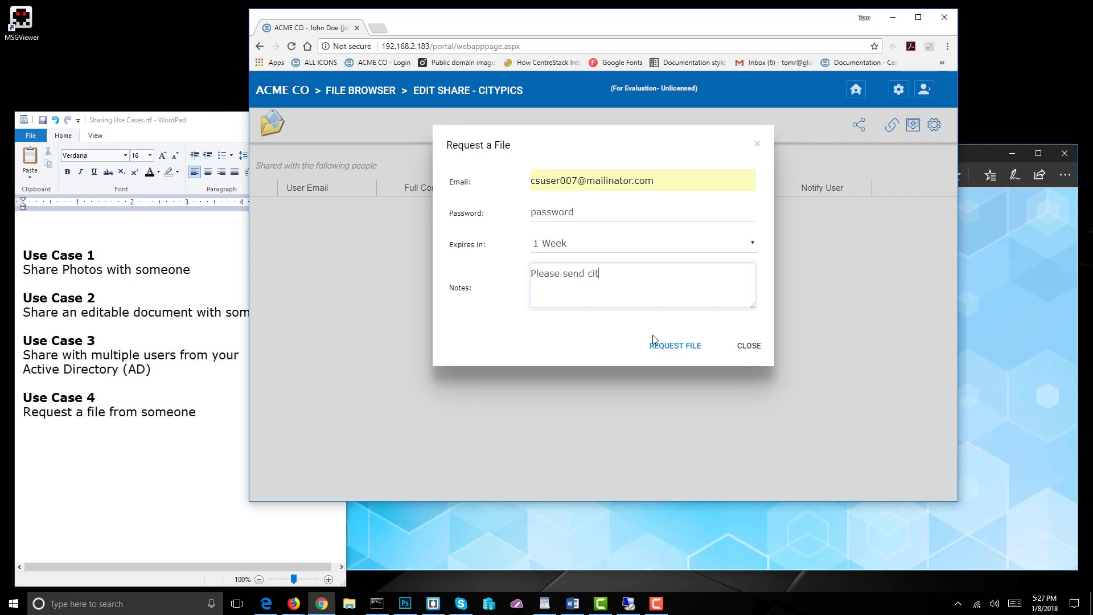
{"action": "left_click", "coordinate": [677, 346]}
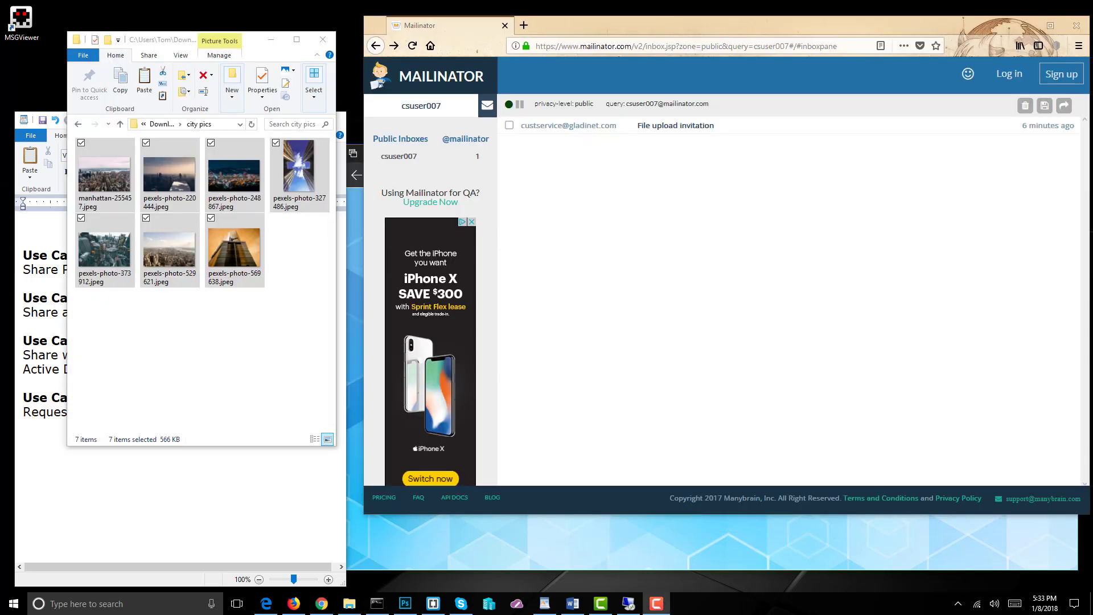
Step: Open the "File upload invitation" email in Mailinator, follow its upload link and enter the link password to continue
{"action": "left_click", "coordinate": [608, 130]}
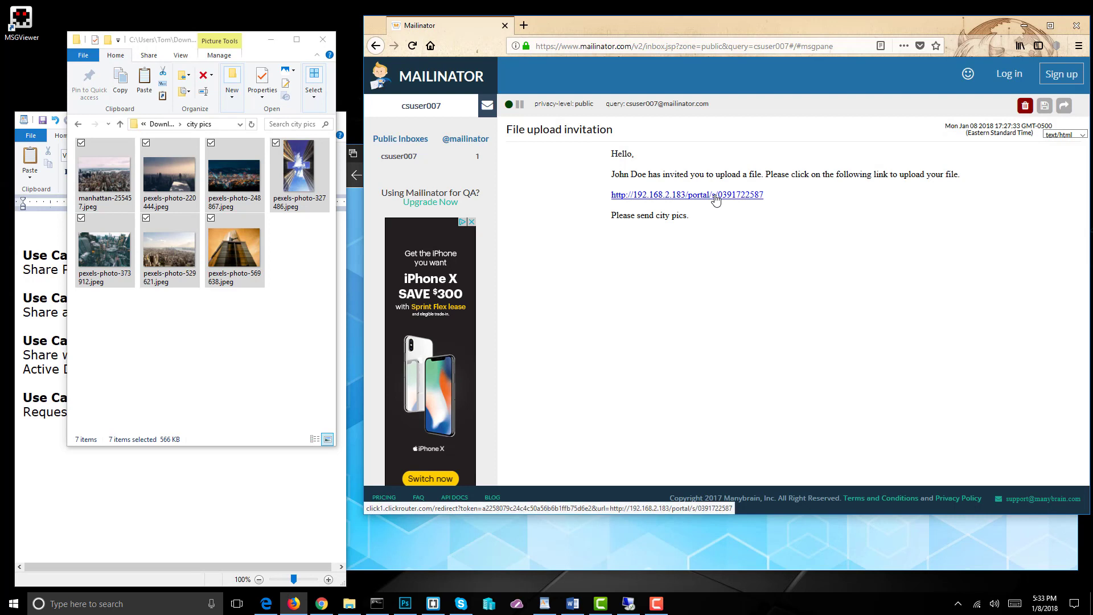
{"action": "left_click", "coordinate": [716, 196]}
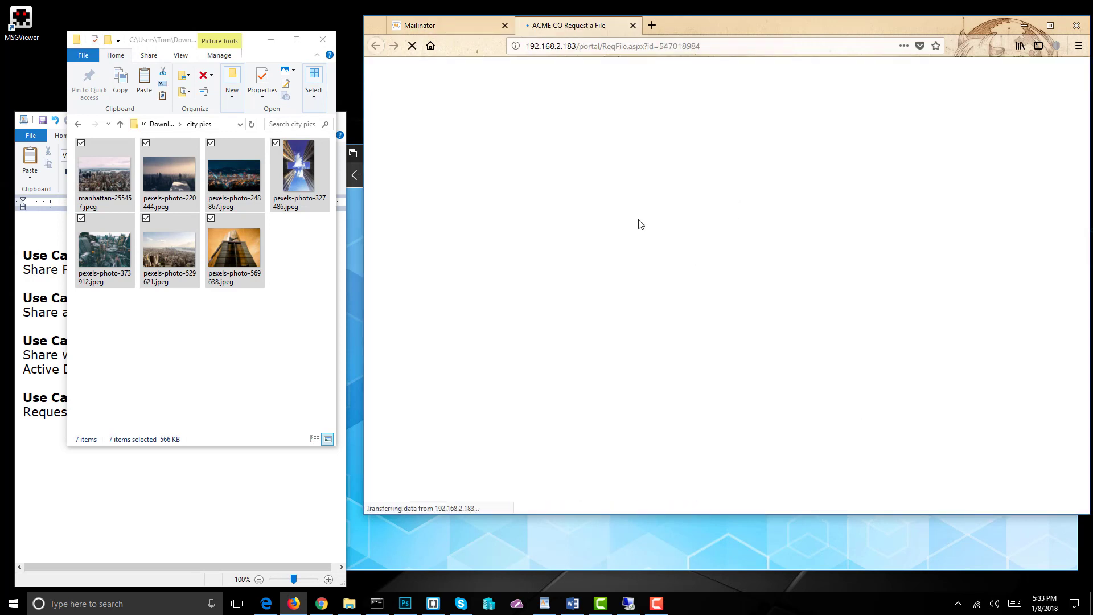
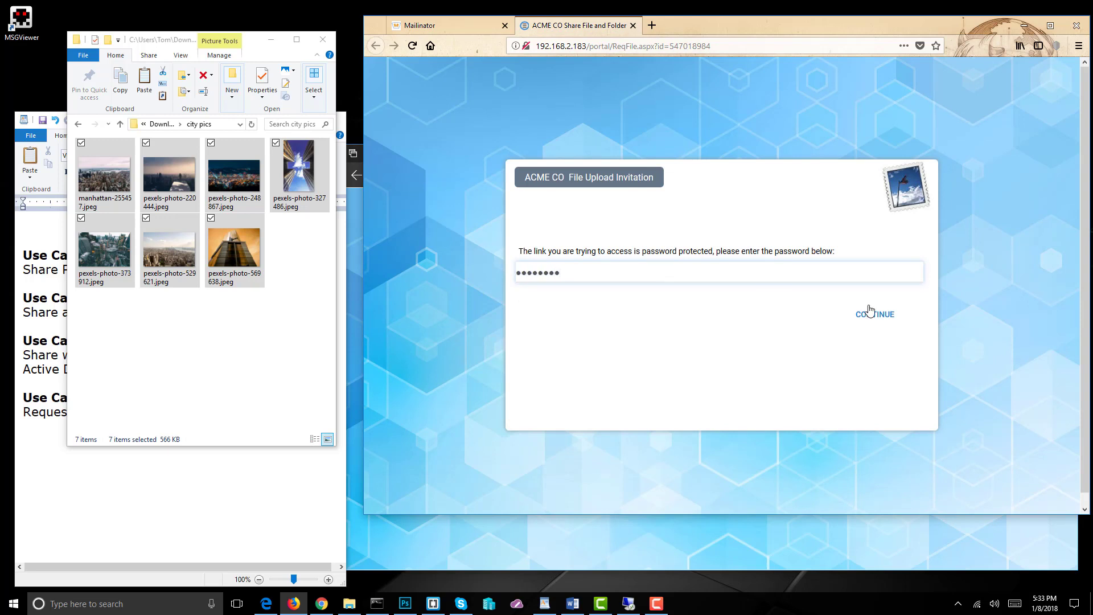
{"action": "left_click", "coordinate": [874, 314]}
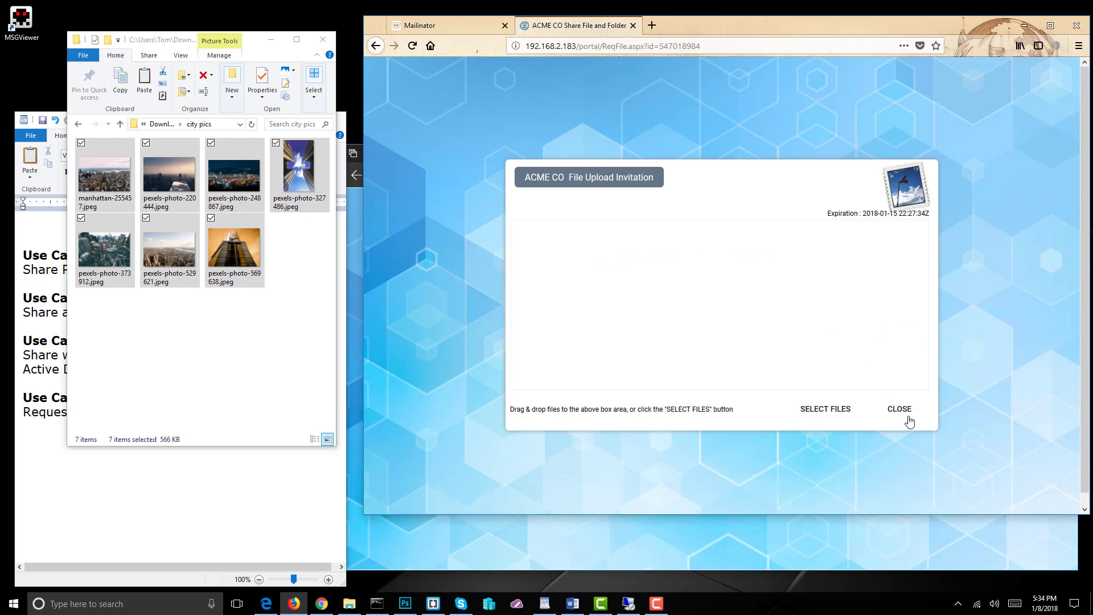
Step: Add all the selected images from the city pics folder to the upload invitation, upload them and close the upload page
{"action": "left_click_drag", "start_coordinate": [83, 326], "coordinate": [723, 307]}
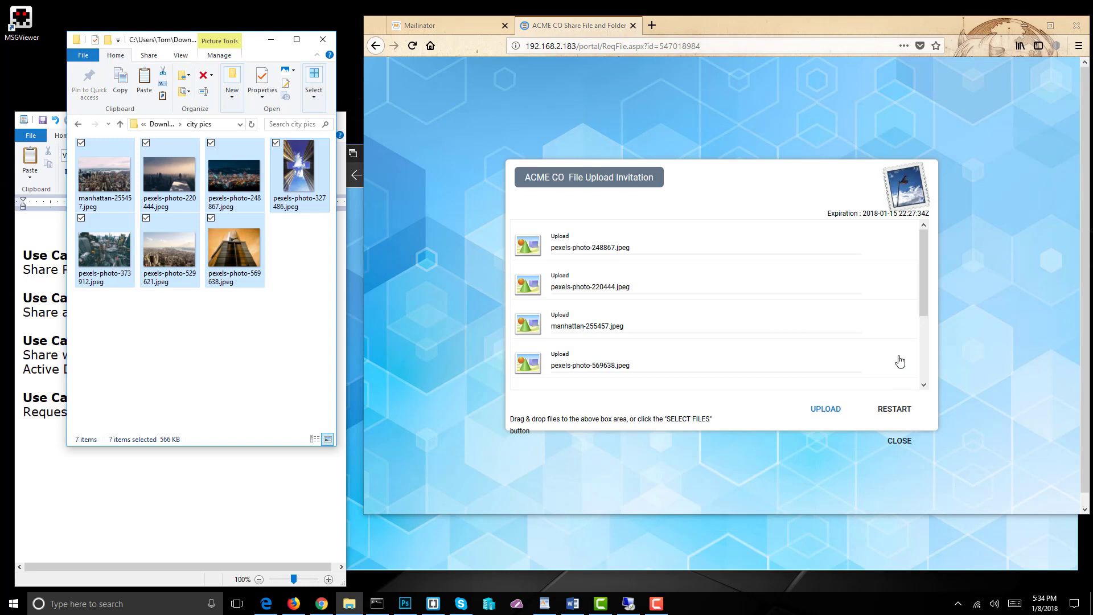
{"action": "left_click", "coordinate": [830, 409]}
{"action": "left_click", "coordinate": [923, 413]}
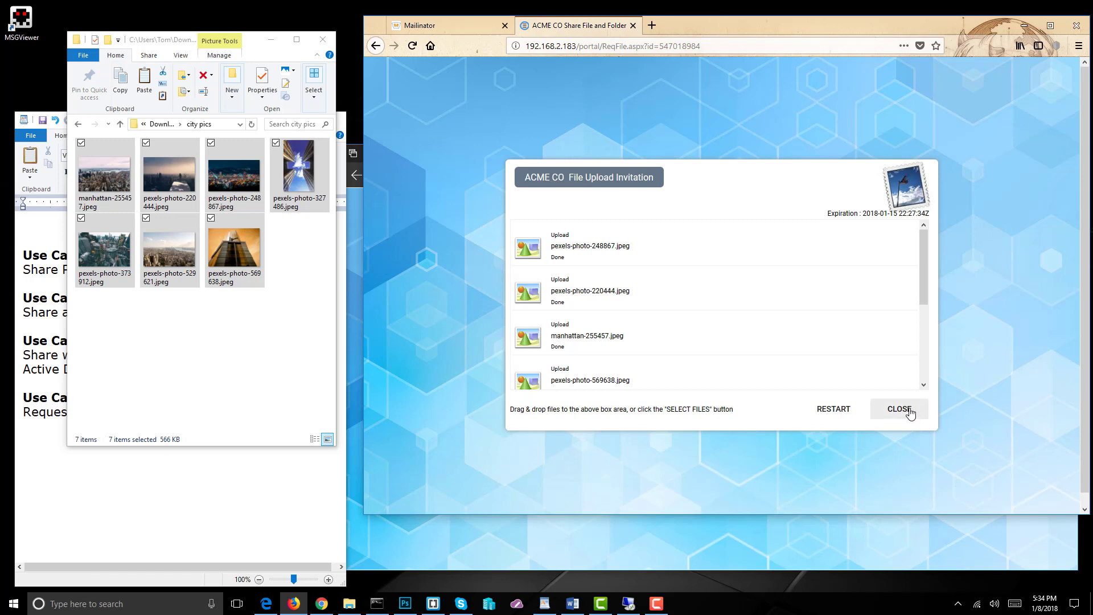
{"action": "left_click", "coordinate": [909, 411]}
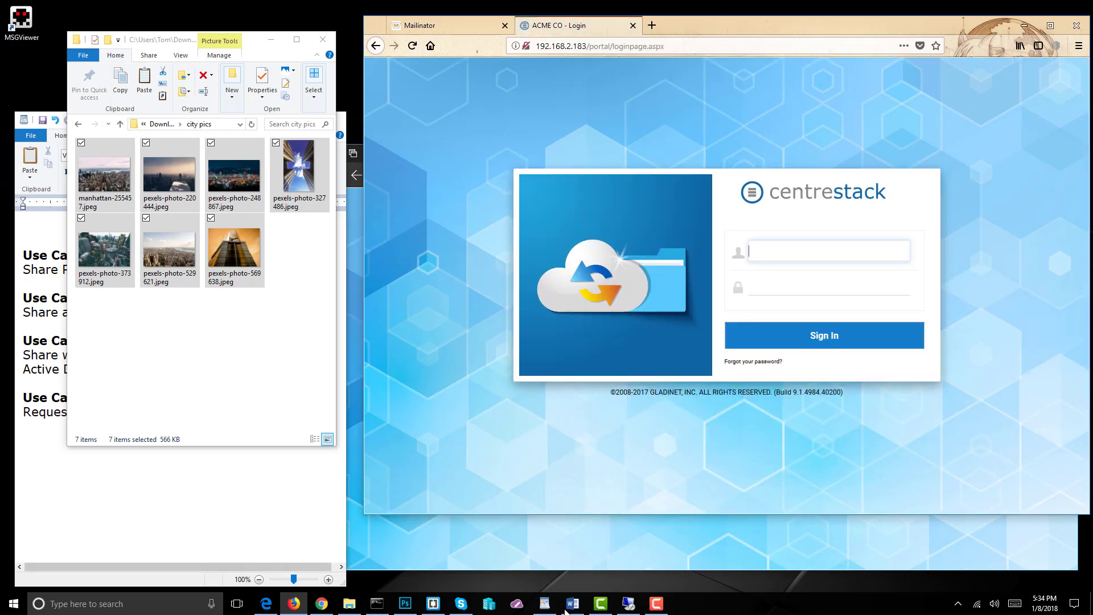
Step: Switch to Chrome, open the cityPics folder in the file browser and look through the uploaded photos
{"action": "left_click", "coordinate": [318, 610]}
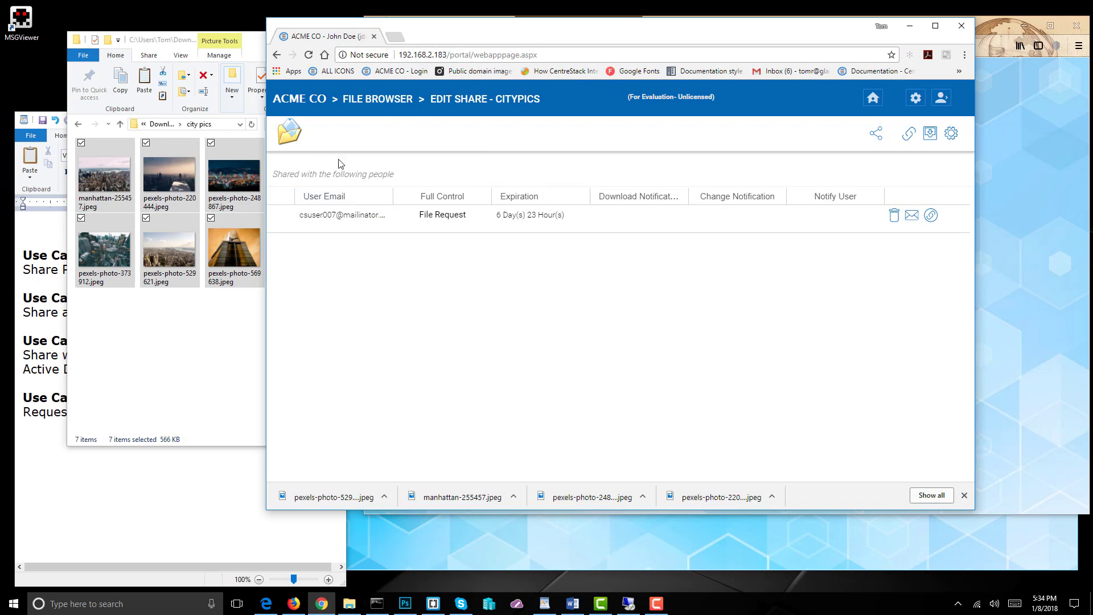
{"action": "left_click", "coordinate": [393, 100]}
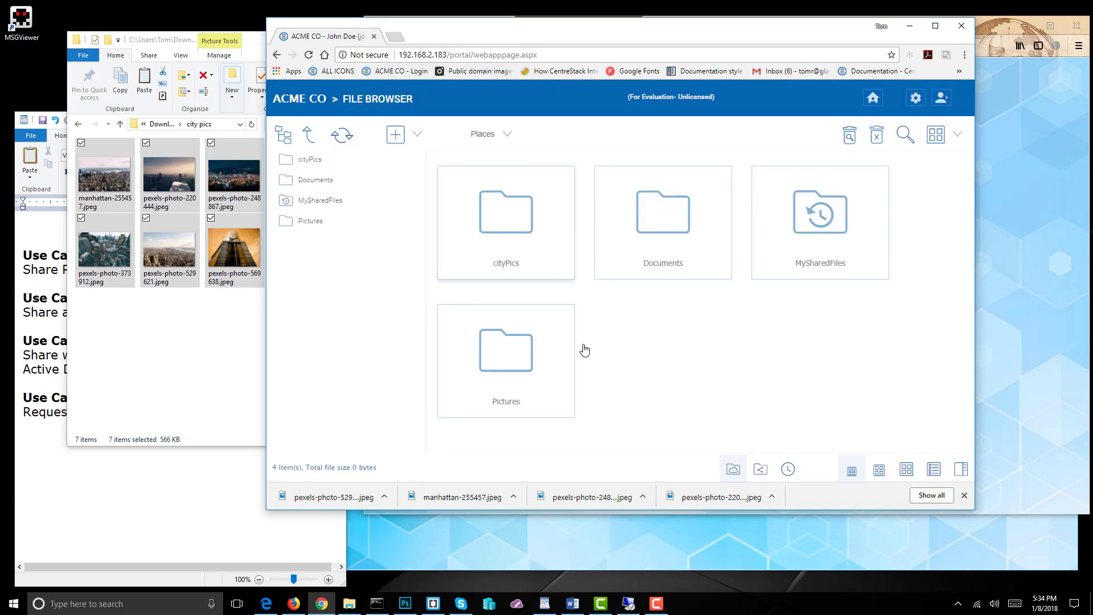
{"action": "double_click", "coordinate": [509, 231]}
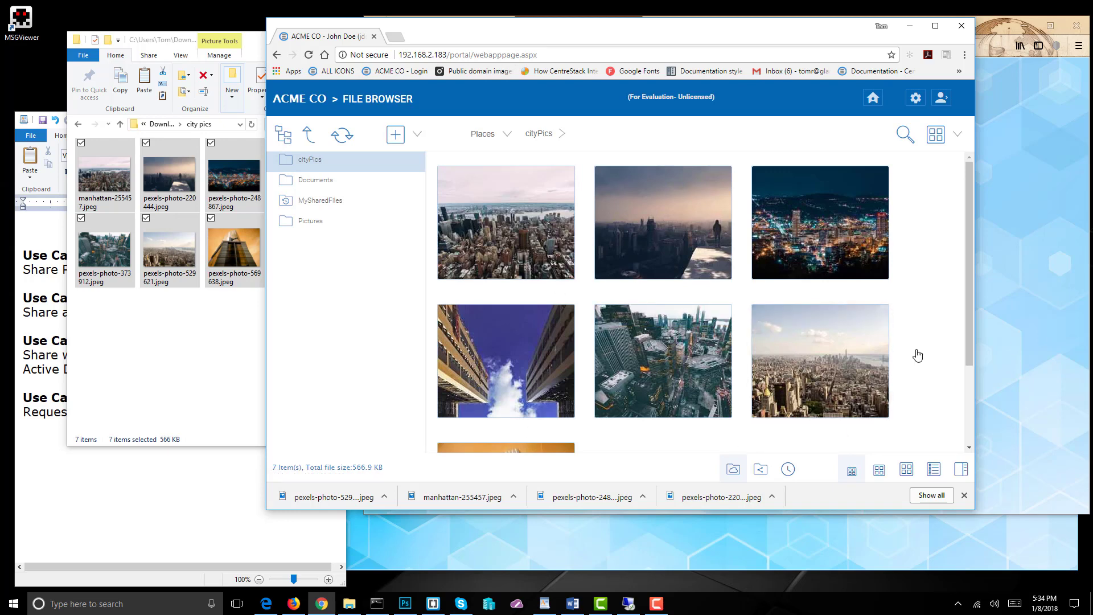
{"action": "scroll", "coordinate": [919, 364], "scroll_direction": "down", "scroll_amount": 2}
{"action": "scroll", "coordinate": [923, 393], "scroll_direction": "up", "scroll_amount": 2}
{"action": "scroll", "coordinate": [944, 393], "scroll_direction": "down", "scroll_amount": 2}
{"action": "scroll", "coordinate": [934, 414], "scroll_direction": "up", "scroll_amount": 2}
{"action": "mouse_move", "coordinate": [975, 434]}
{"action": "left_mouse_down"}
{"action": "mouse_move", "coordinate": [1019, 436]}
{"action": "mouse_move", "coordinate": [975, 445]}
{"action": "left_mouse_up"}
{"action": "mouse_move", "coordinate": [511, 209]}
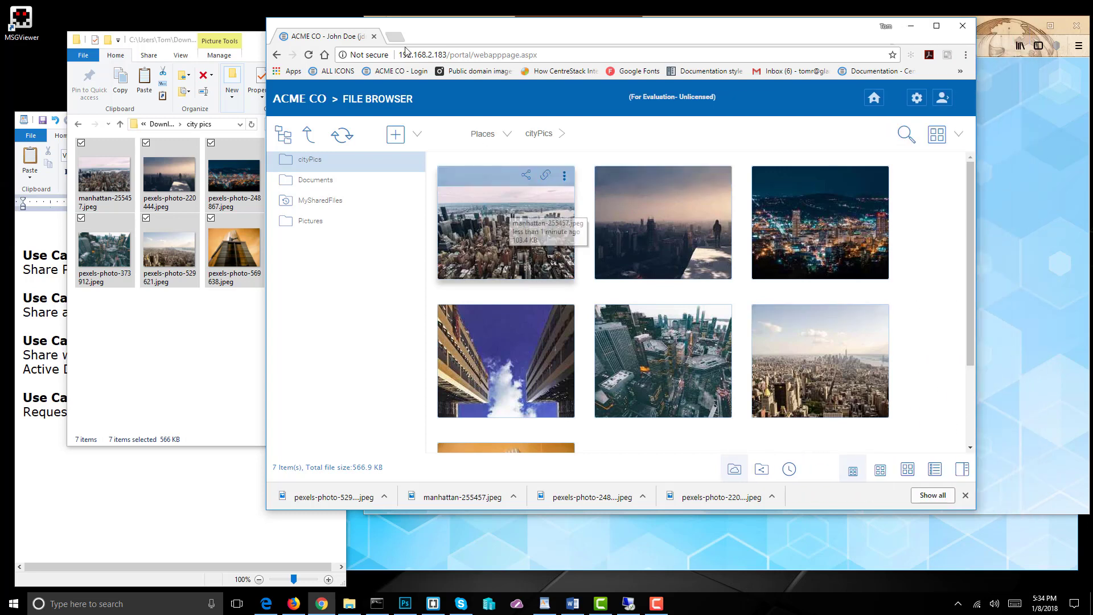
Step: Bring up the use case list in WordPad and return to the cityPics folder in Chrome
{"action": "left_click", "coordinate": [77, 513]}
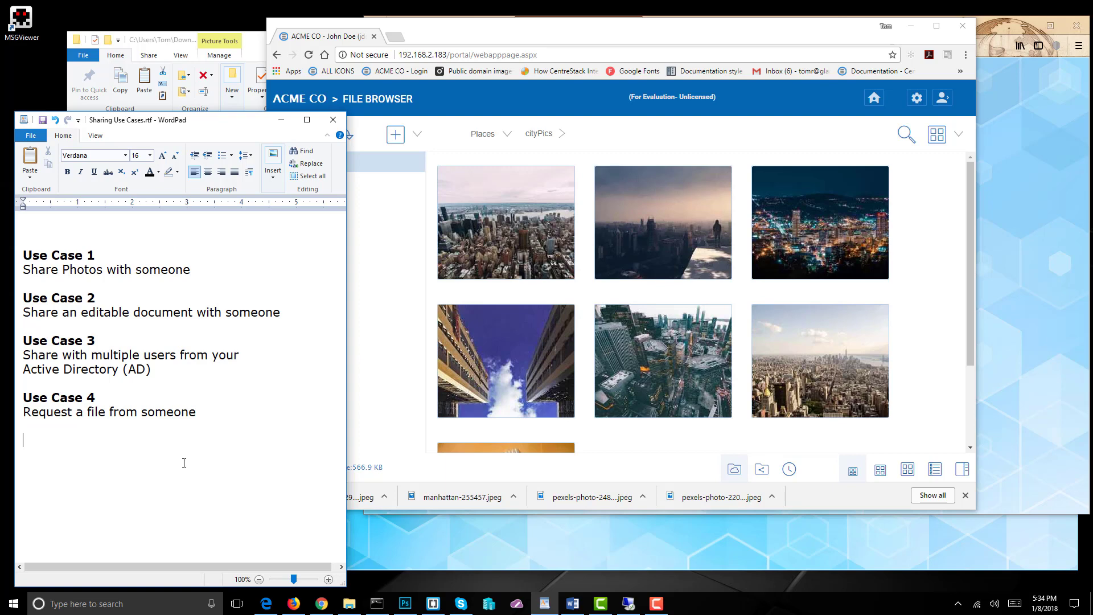
{"action": "left_click", "coordinate": [922, 425]}
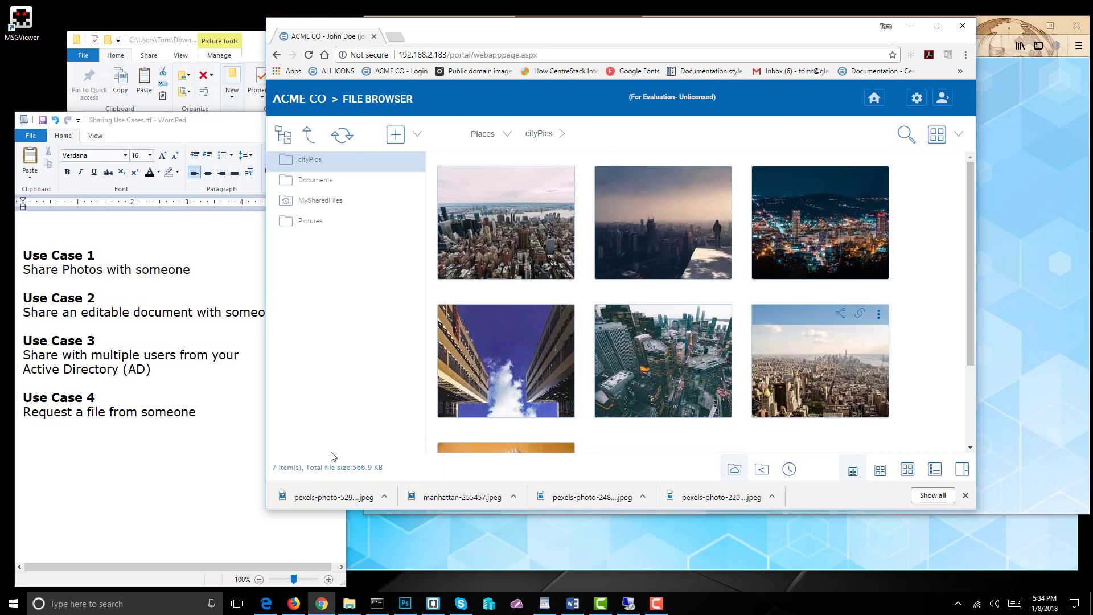